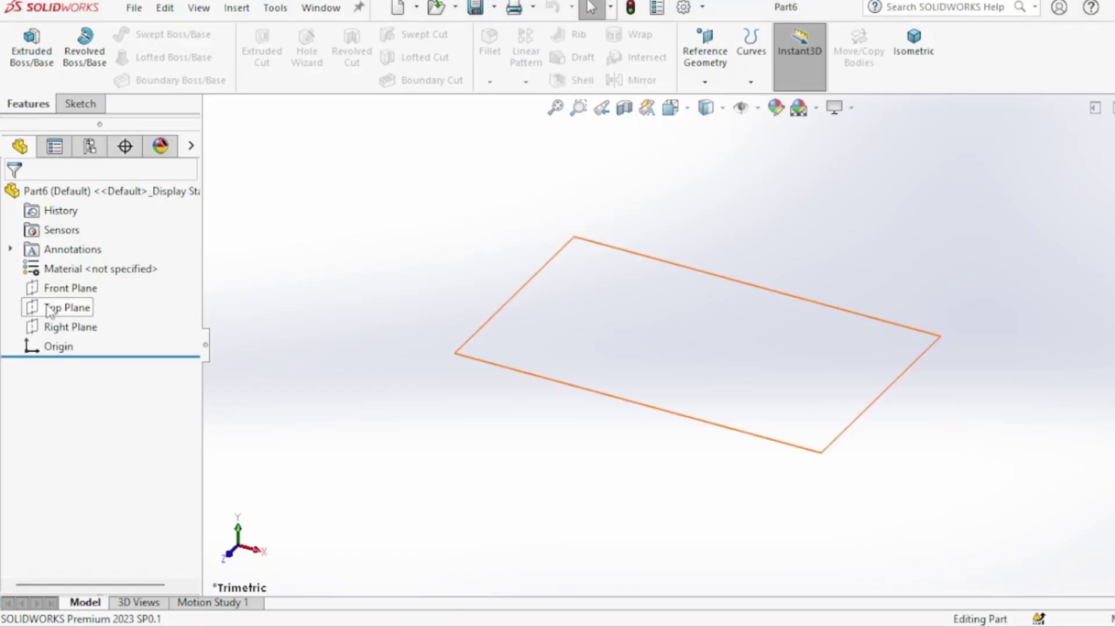
- Sketch a corner rectangle about 65 mm wide on the Top Plane, starting at the origin
left_click(65, 307)
left_click(93, 274)
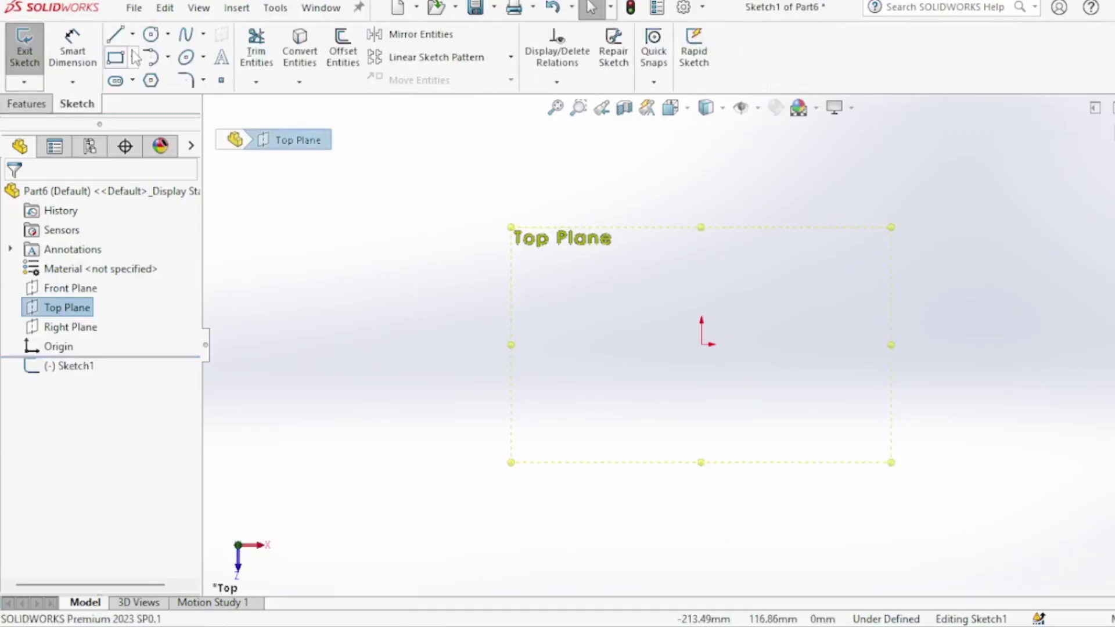
left_click(120, 58)
left_click(701, 344)
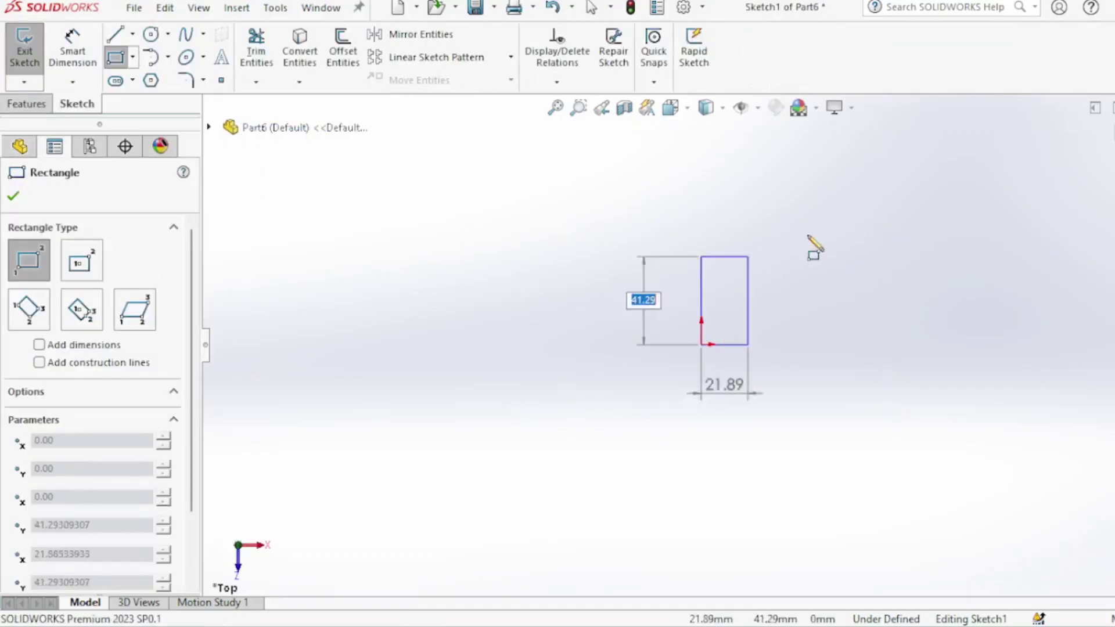
left_click(840, 235)
- Dimension the rectangle's upper edge and set its width to 40 mm
right_click(905, 224)
left_click(1093, 202)
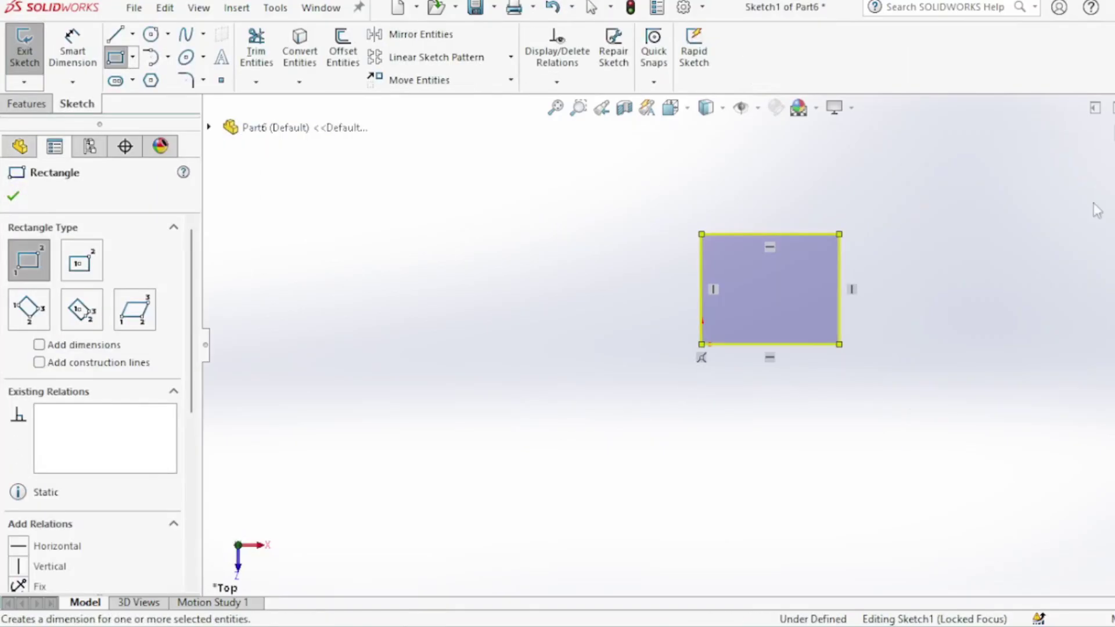
left_click(790, 235)
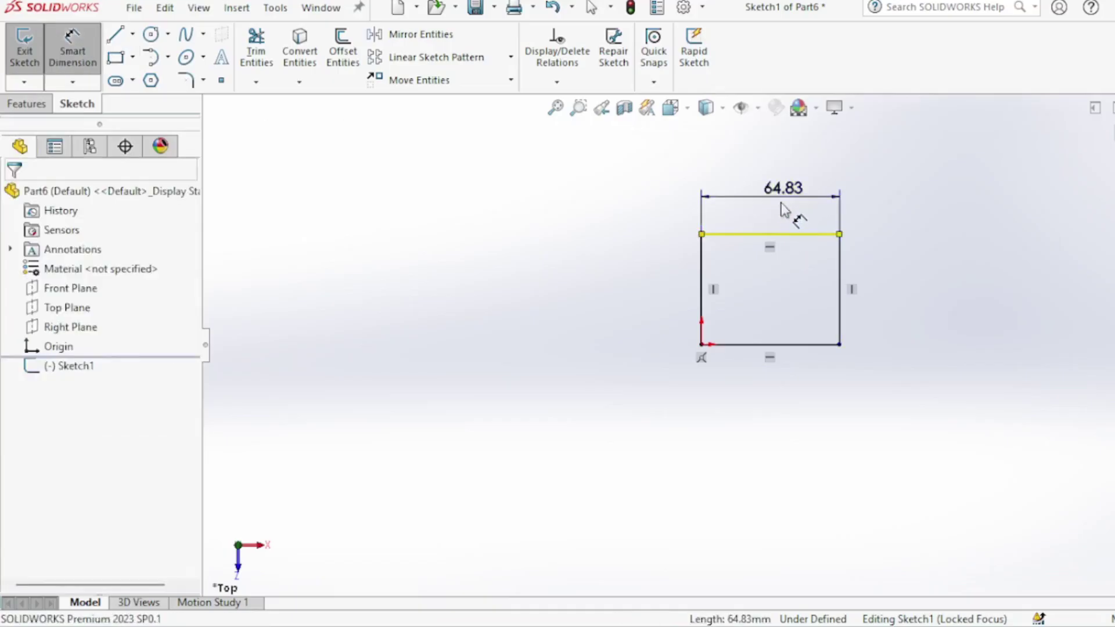
left_click(783, 209)
type("40")
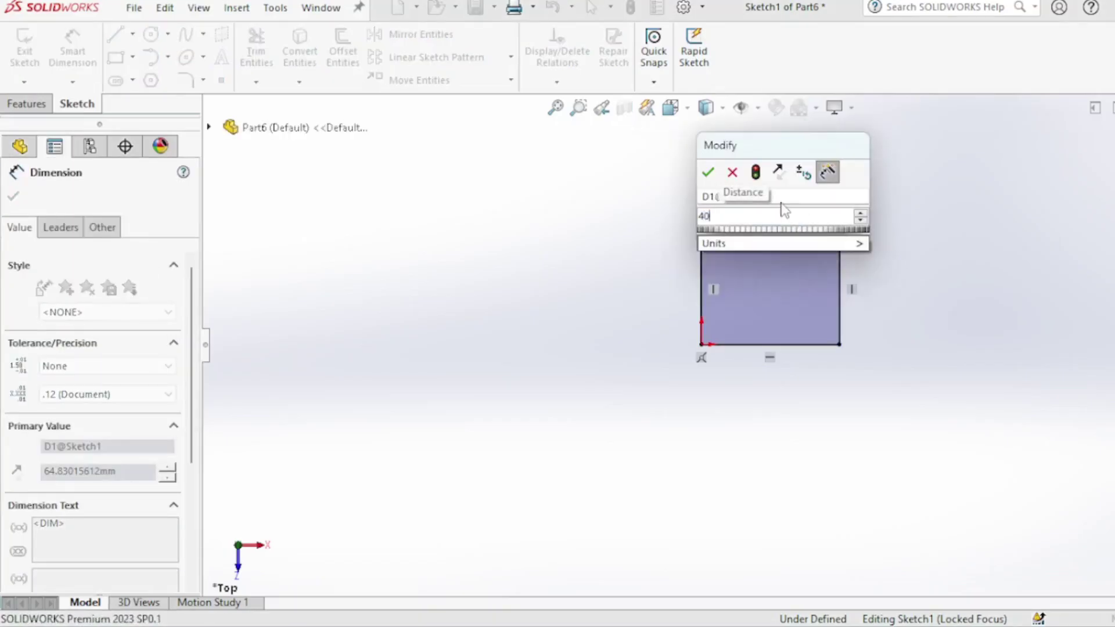
key("Return")
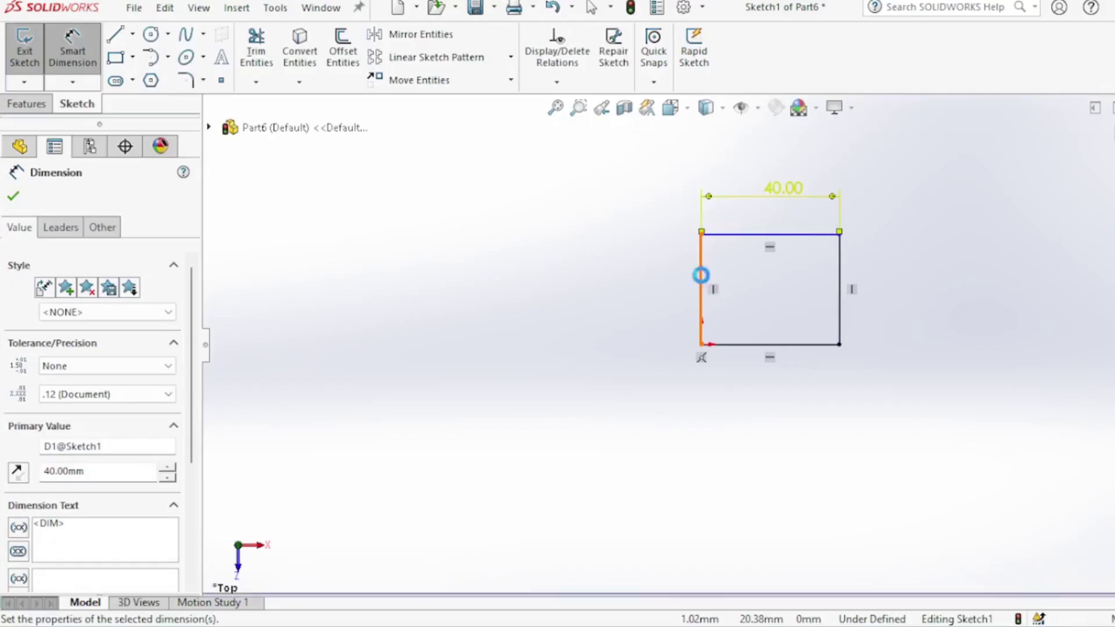
- Dimension the rectangle's vertical edge at the origin to 40 mm and leave the dimension tool
left_click(701, 275)
left_click(667, 298)
type("4")
key("Return")
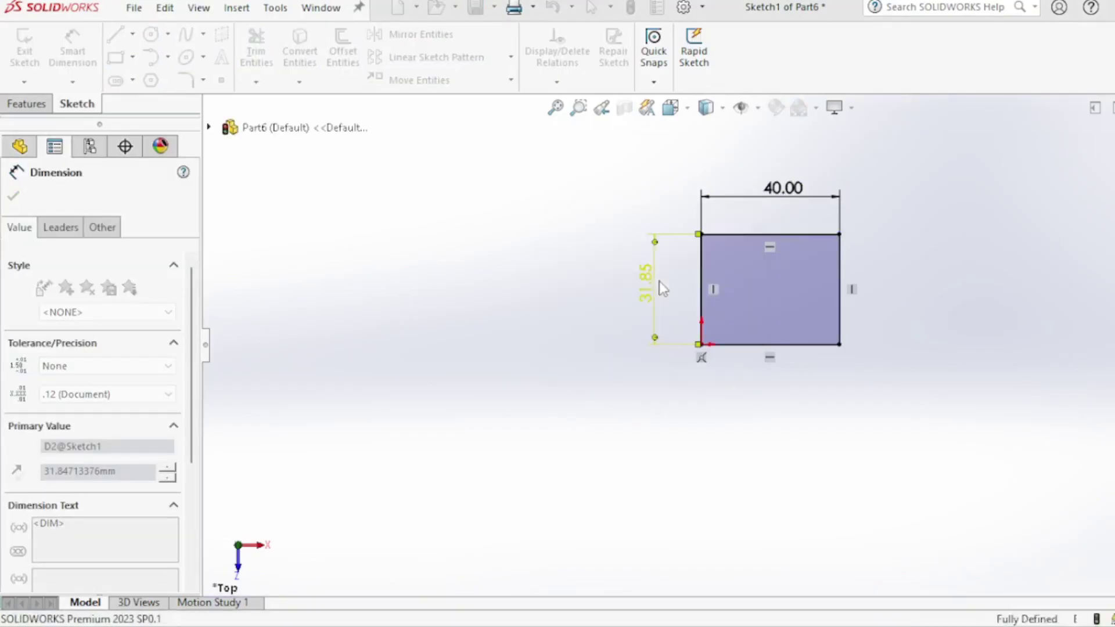
right_click(430, 320)
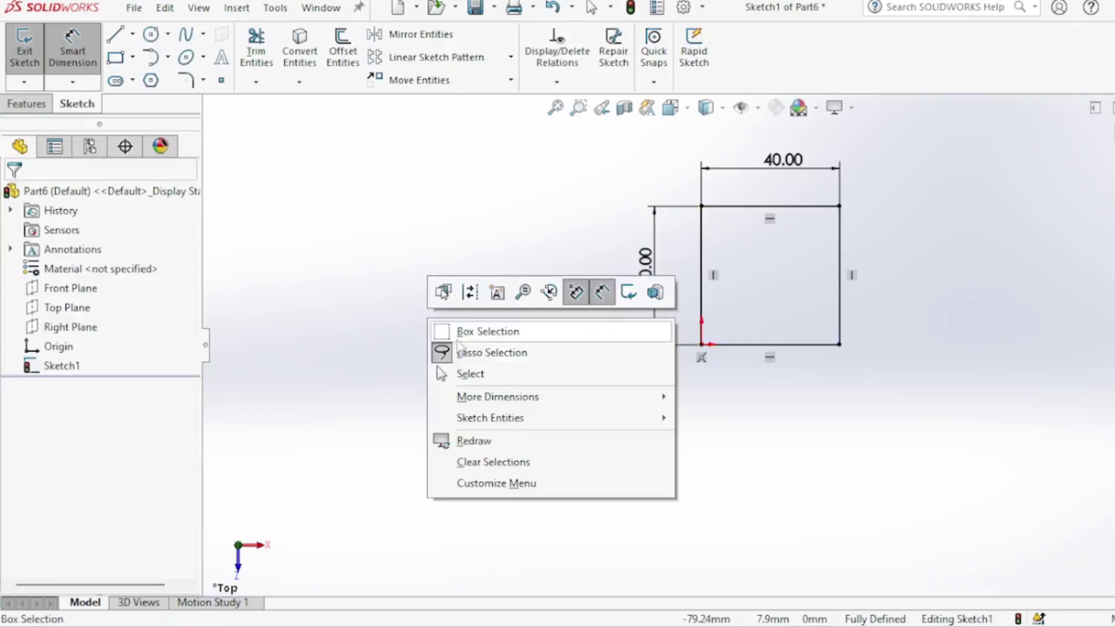
left_click(467, 374)
- Check the block height in the reference drawing sws_ex_47.png, close the sketch and extrude the square 20 mm
left_click(828, 624)
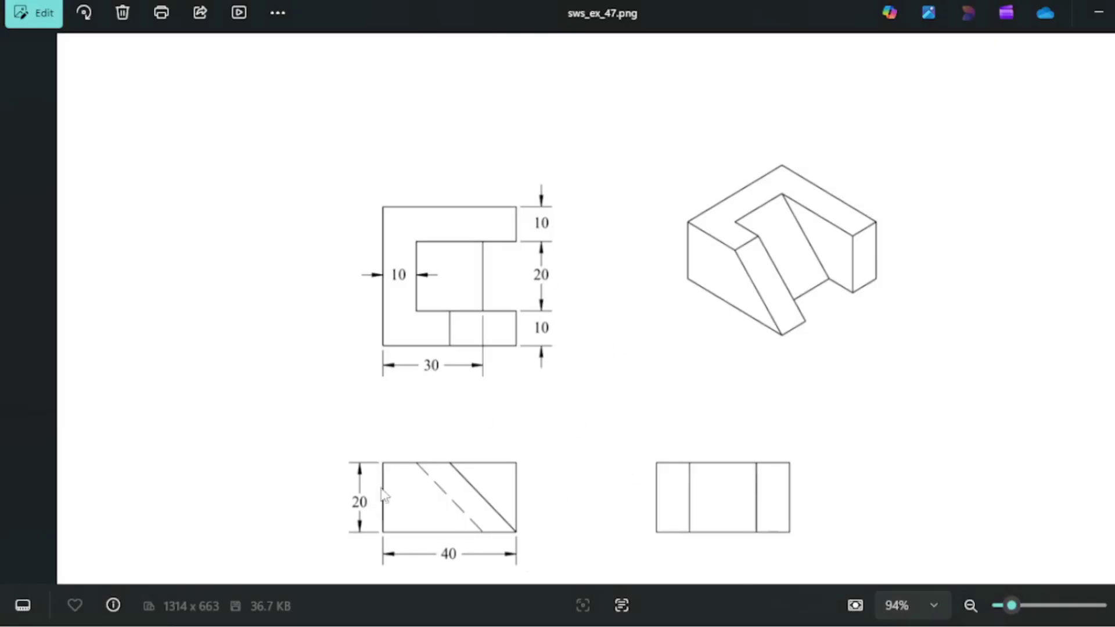
key("alt+Tab")
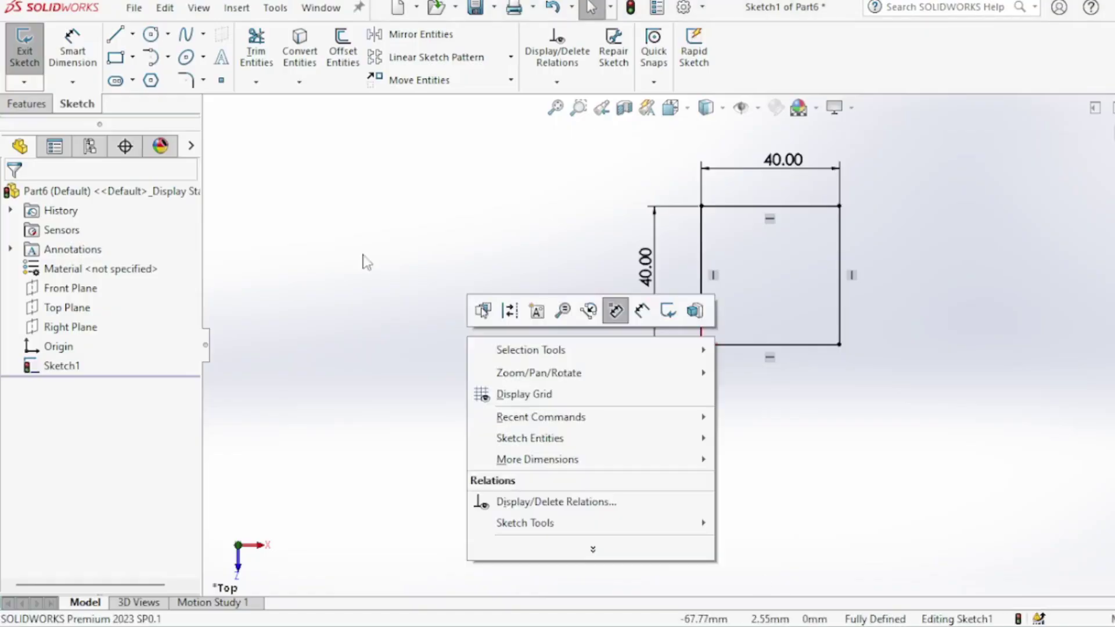
left_click(24, 51)
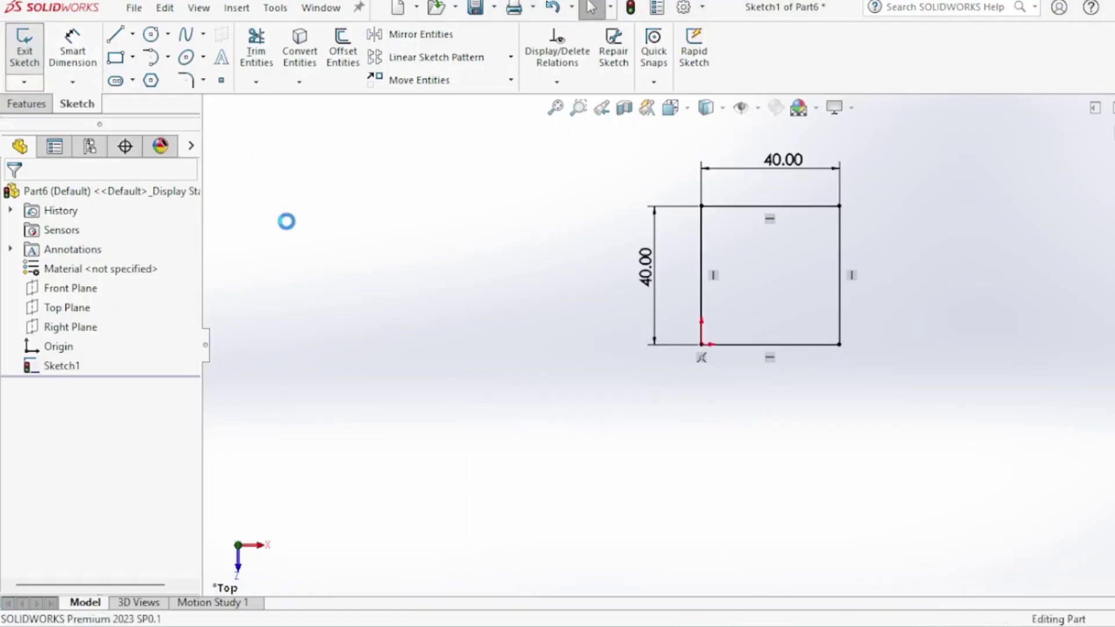
left_click(33, 51)
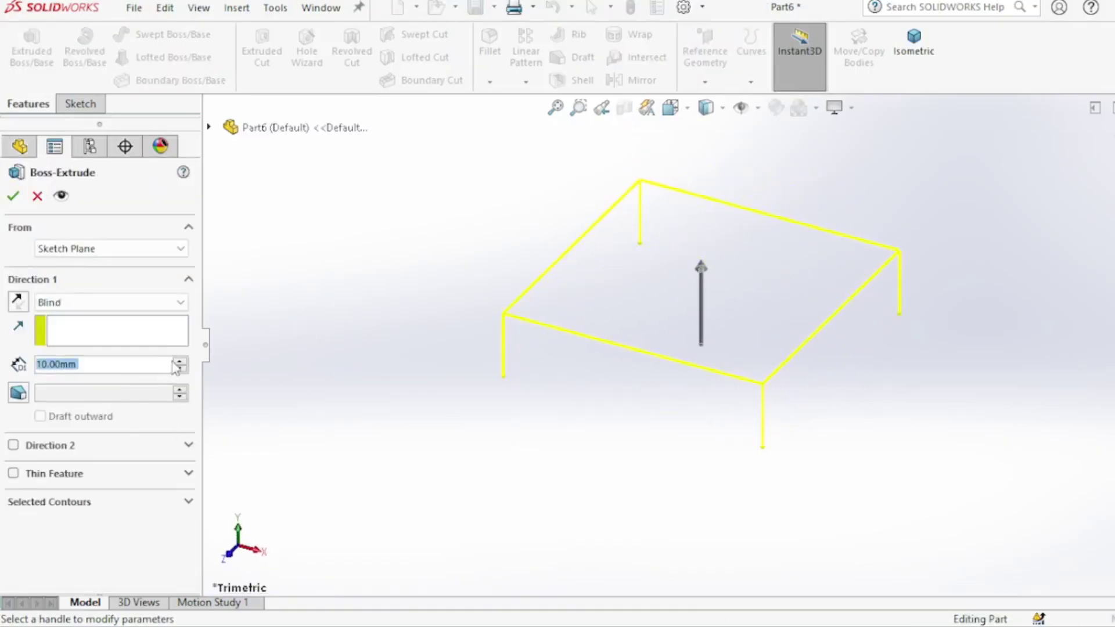
right_click(339, 268)
left_click(373, 249)
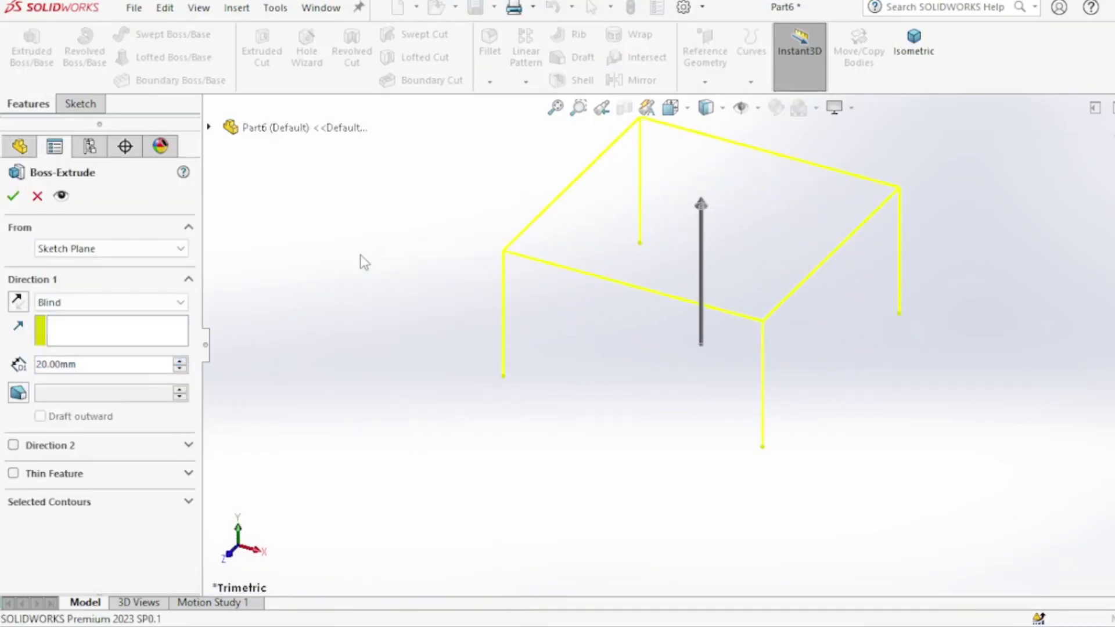
- Open a new sketch on the front face of the extruded block
mouse_move(534, 406)
middle_mouse_down()
mouse_move(637, 312)
mouse_move(650, 284)
middle_mouse_up()
left_click(650, 283)
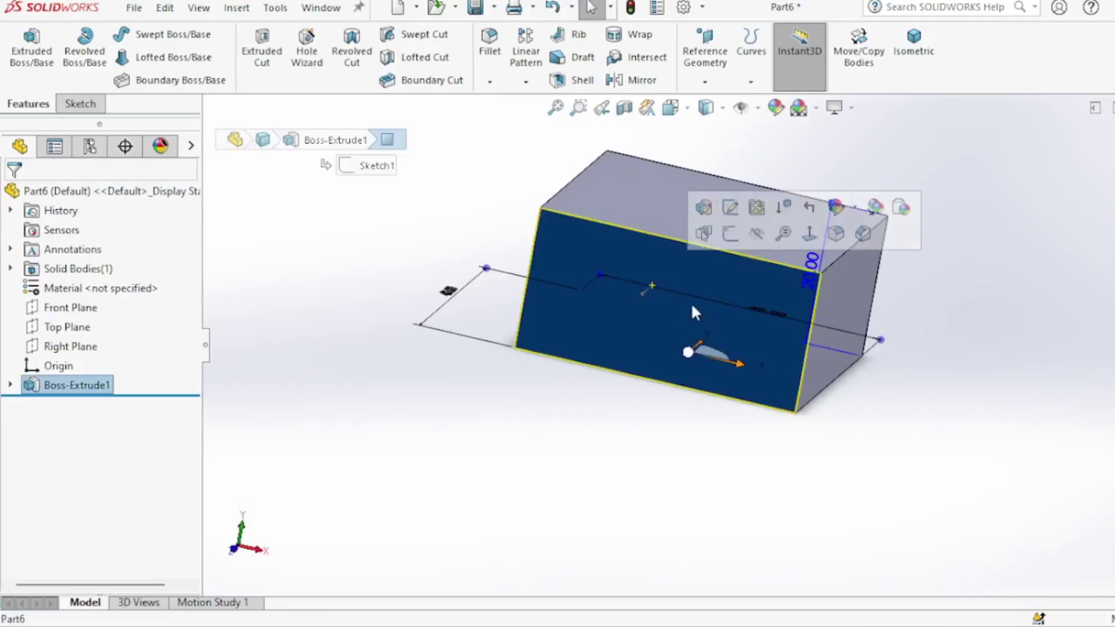
left_click(728, 234)
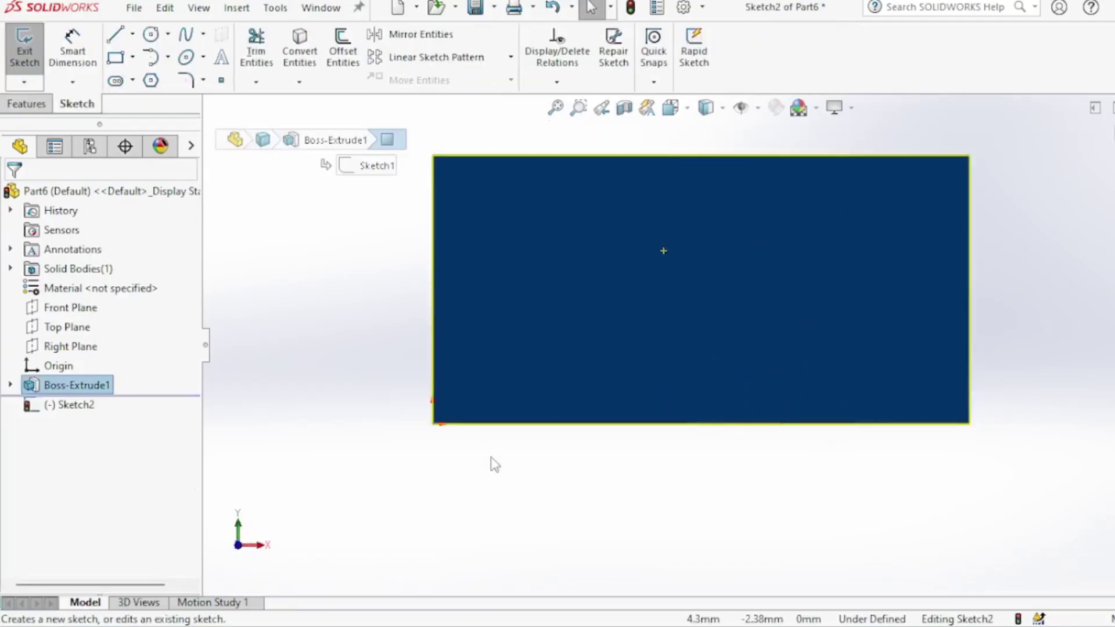
scroll(700, 344, "up", 3)
scroll(945, 266, "down", 2)
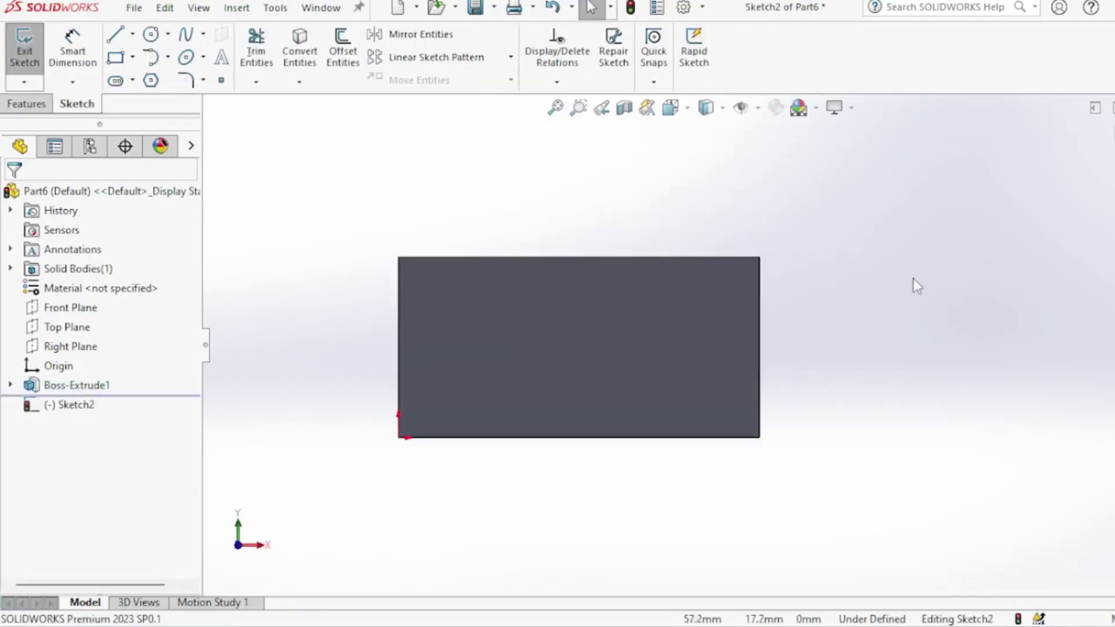
- Draw a closed four-sided line profile over the face's right part, with a top side about 27 mm long and a slanted left side
left_click(116, 38)
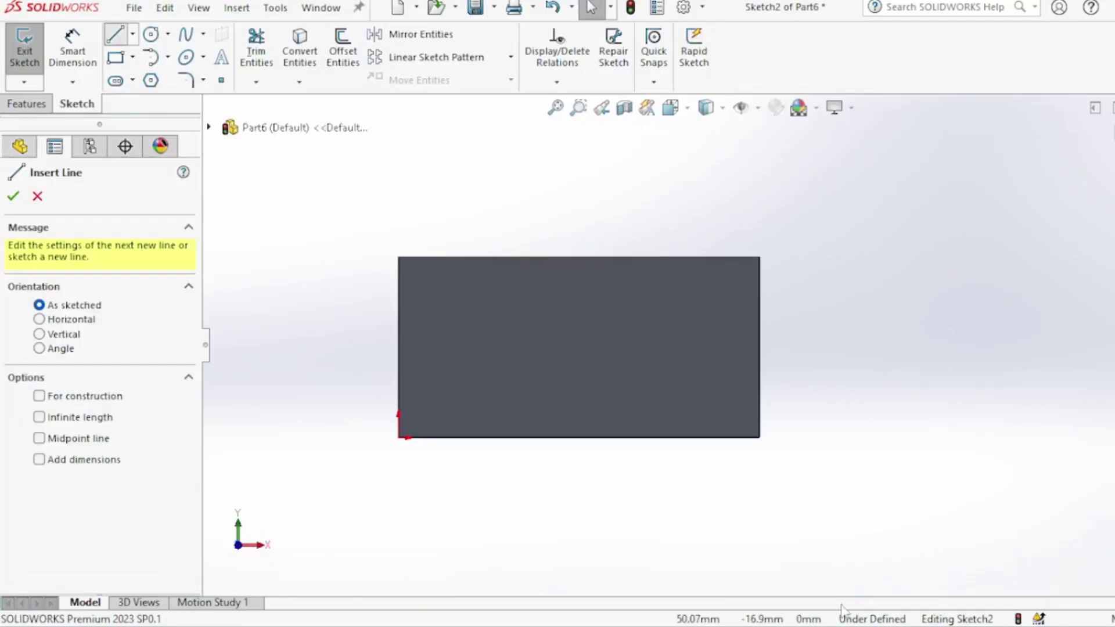
key("alt+Tab")
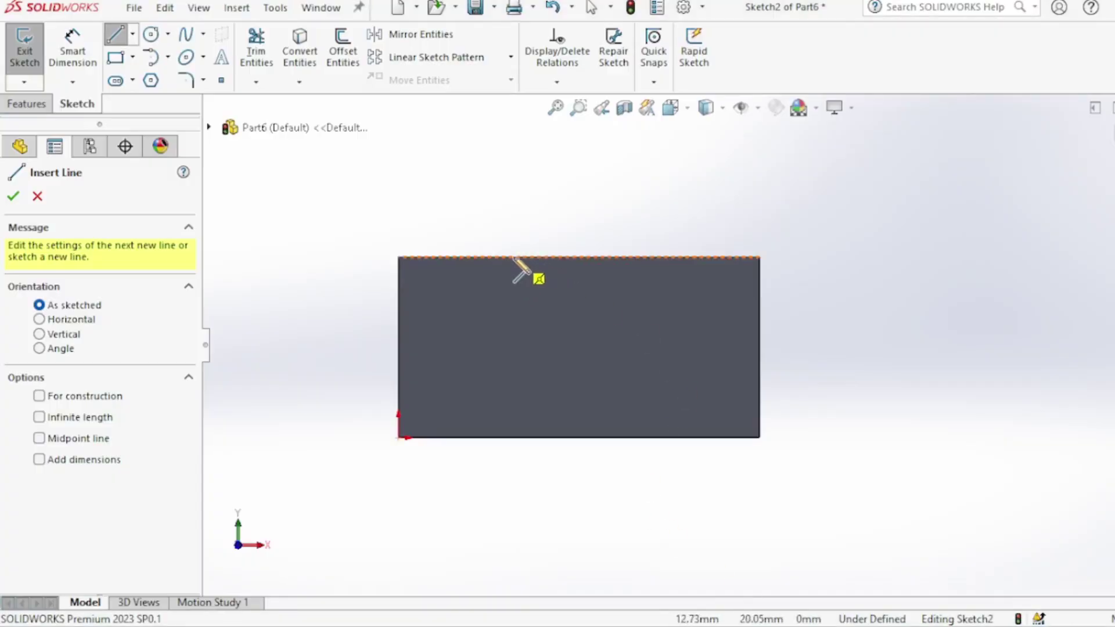
left_click(514, 257)
left_click(759, 257)
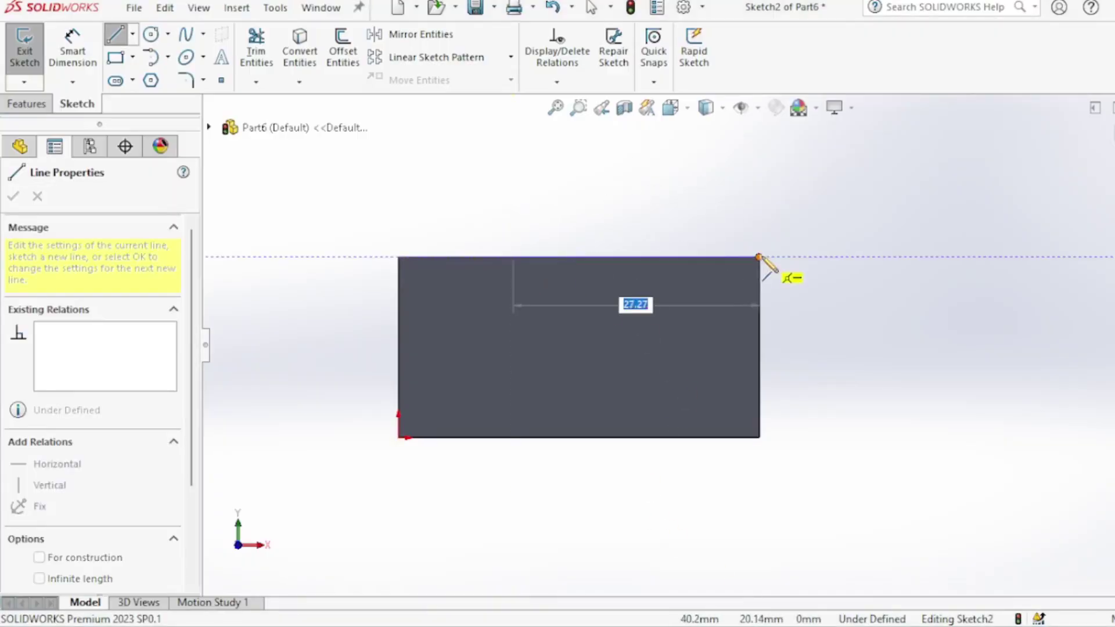
left_click(759, 438)
left_click(658, 437)
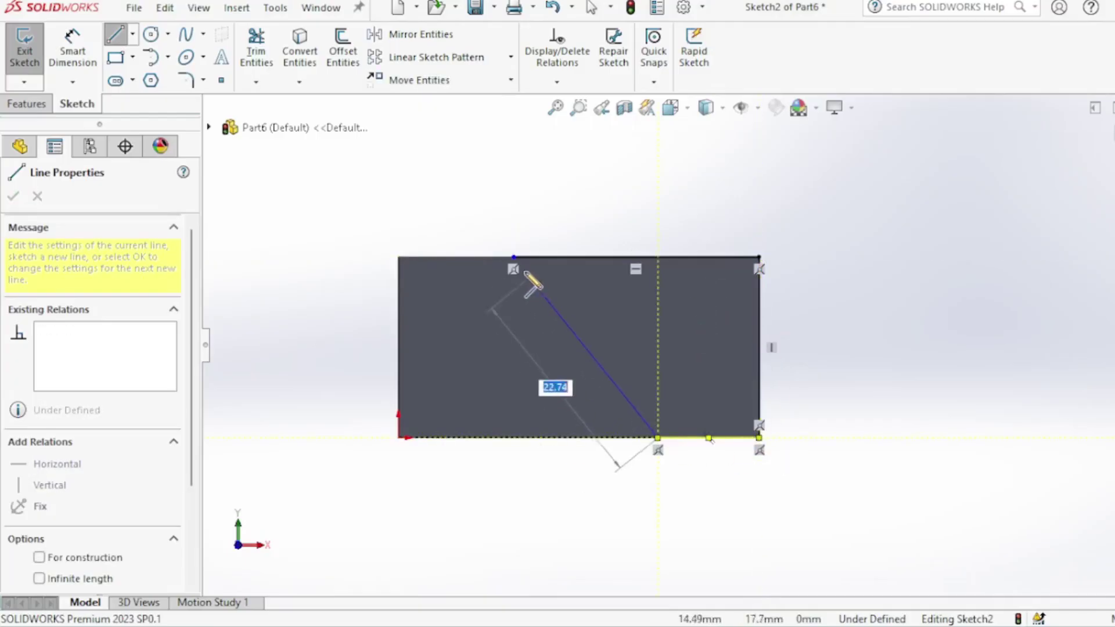
left_click(513, 257)
right_click(676, 217)
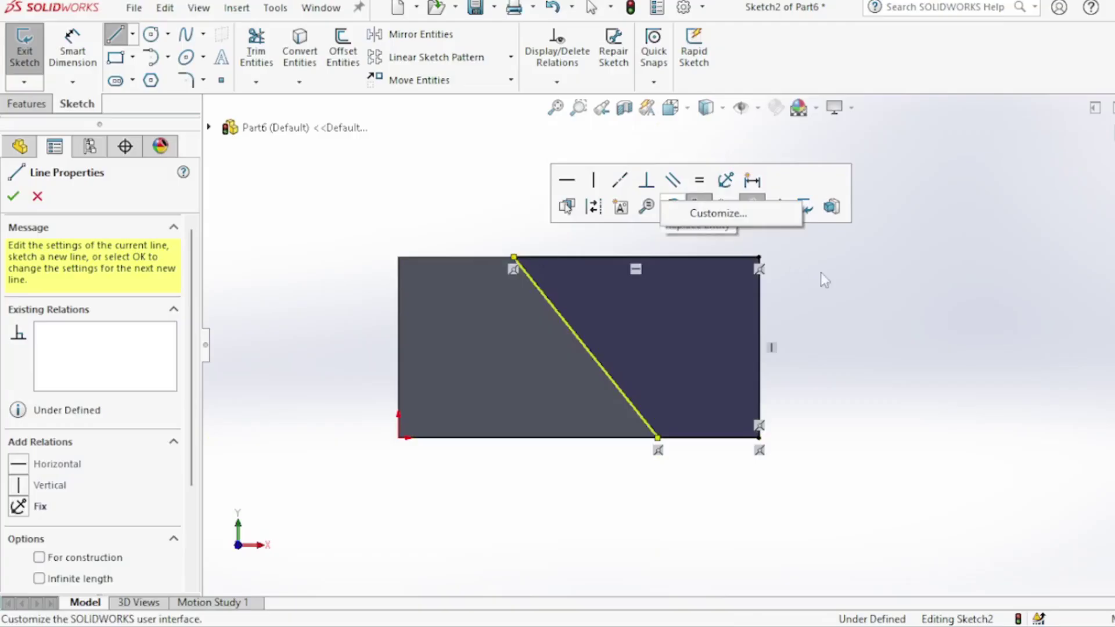
right_click(877, 284)
left_click(900, 285)
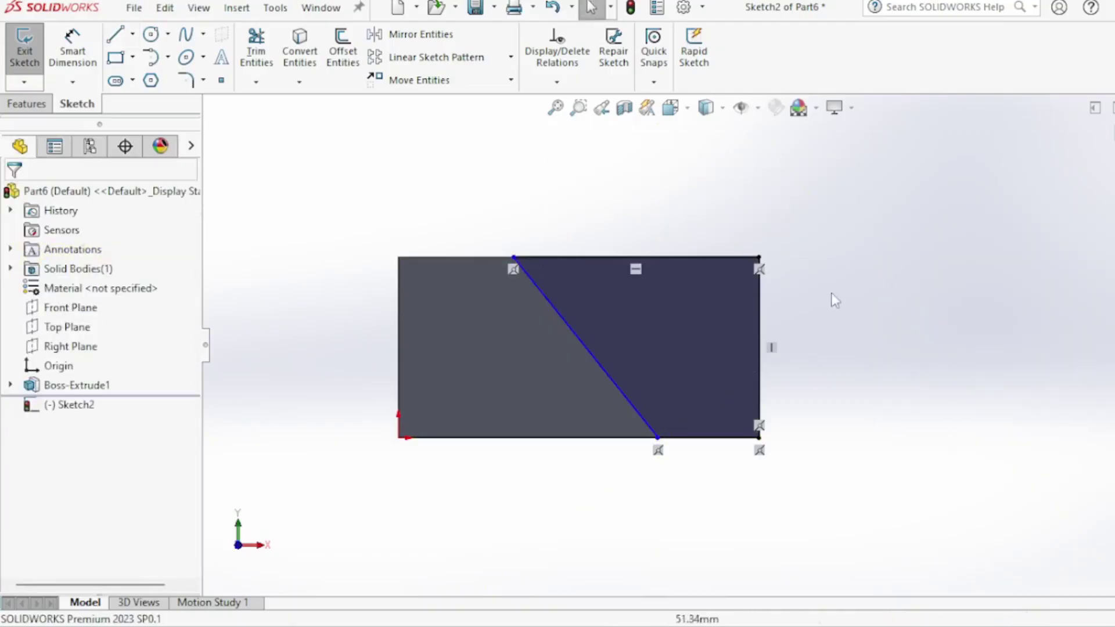
- Dimension the slanted line's upper endpoint 10 mm from the face's upper-left corner
scroll(810, 298, "down", 2)
scroll(854, 366, "up", 3)
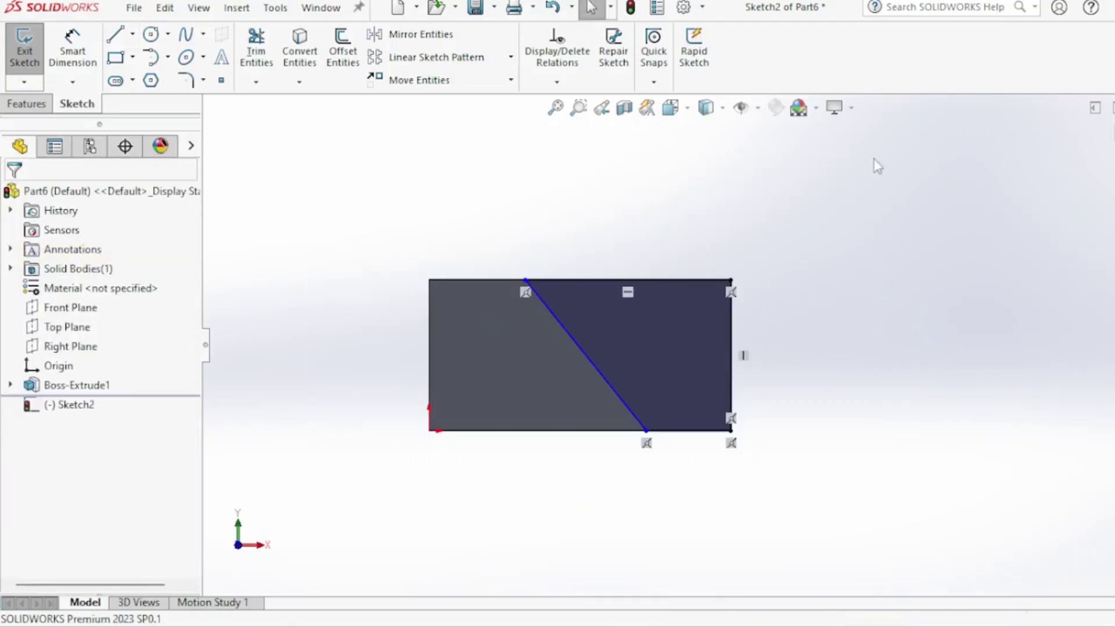
key("alt+Tab")
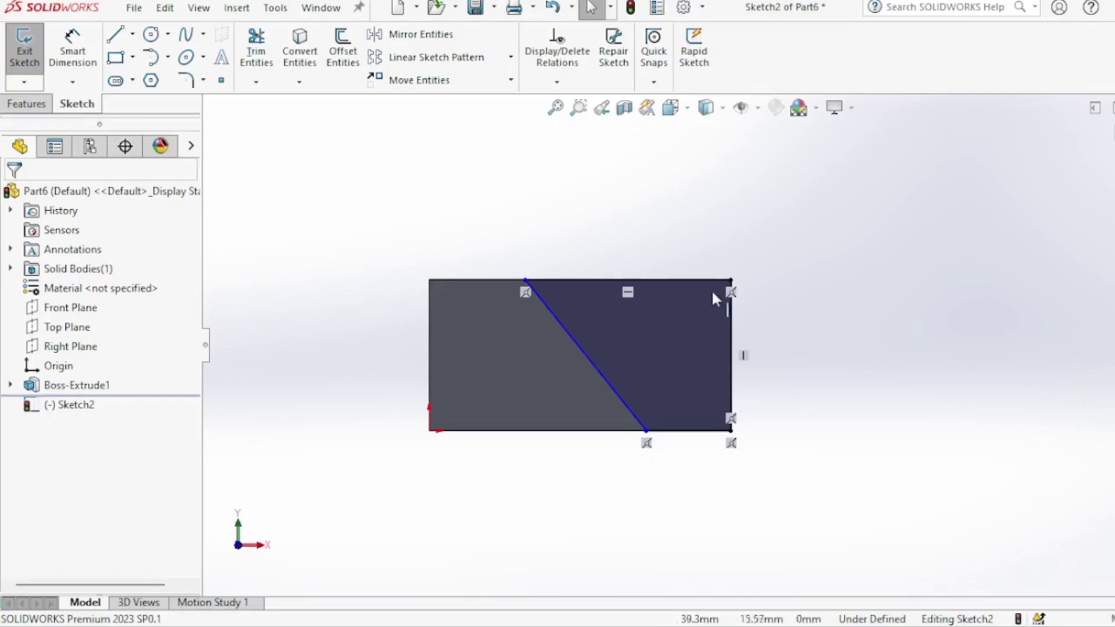
right_click(601, 223)
left_click(774, 194)
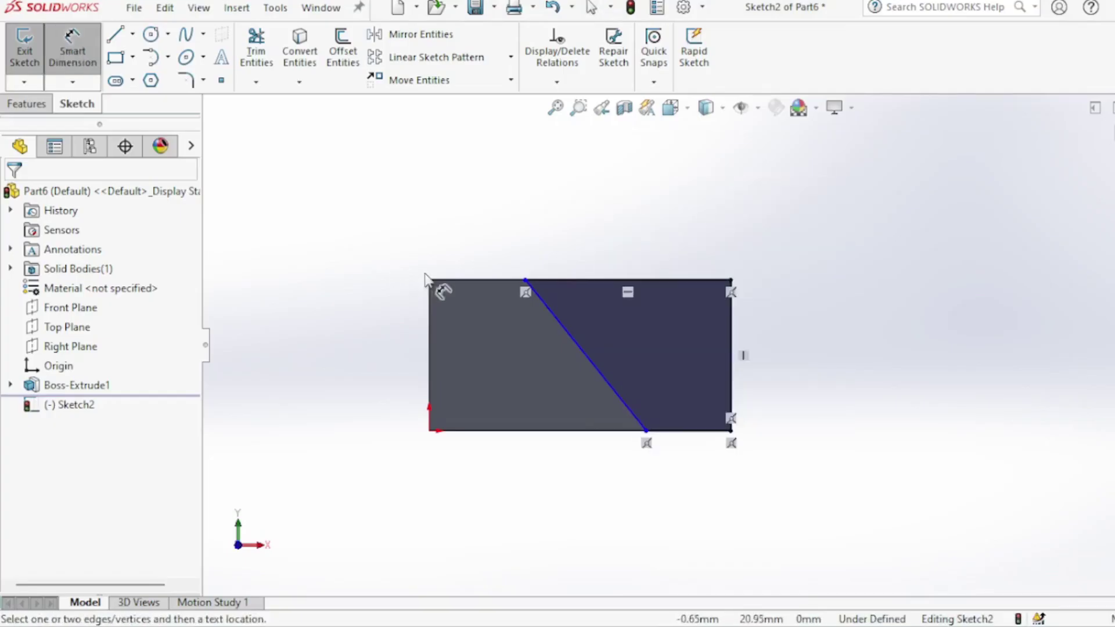
left_click(429, 280)
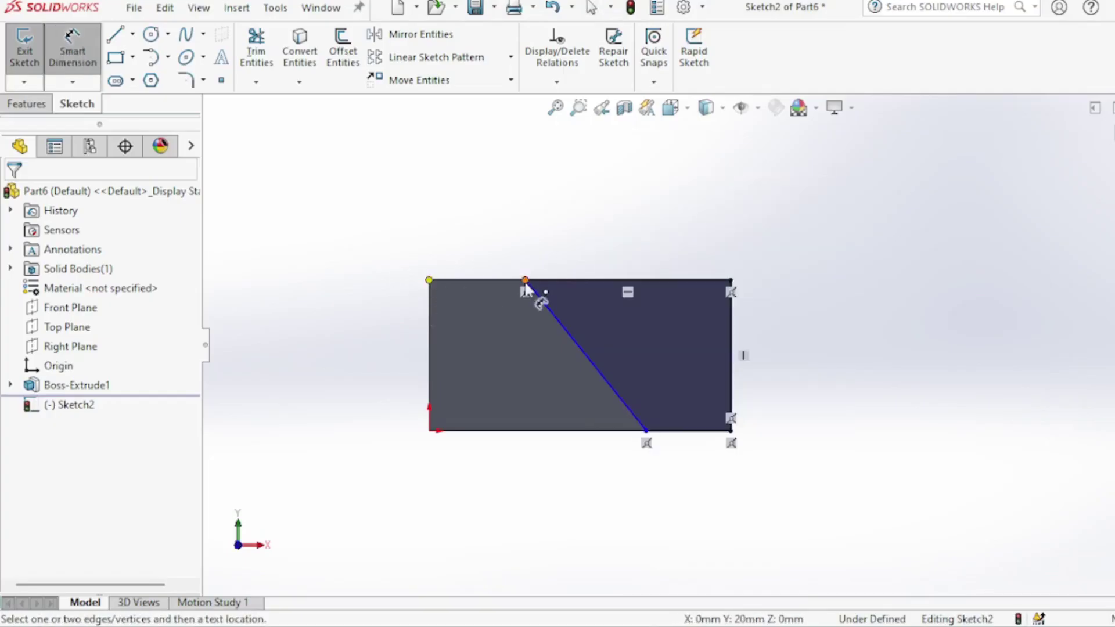
left_click(526, 282)
left_click(497, 250)
type("10")
key("Return")
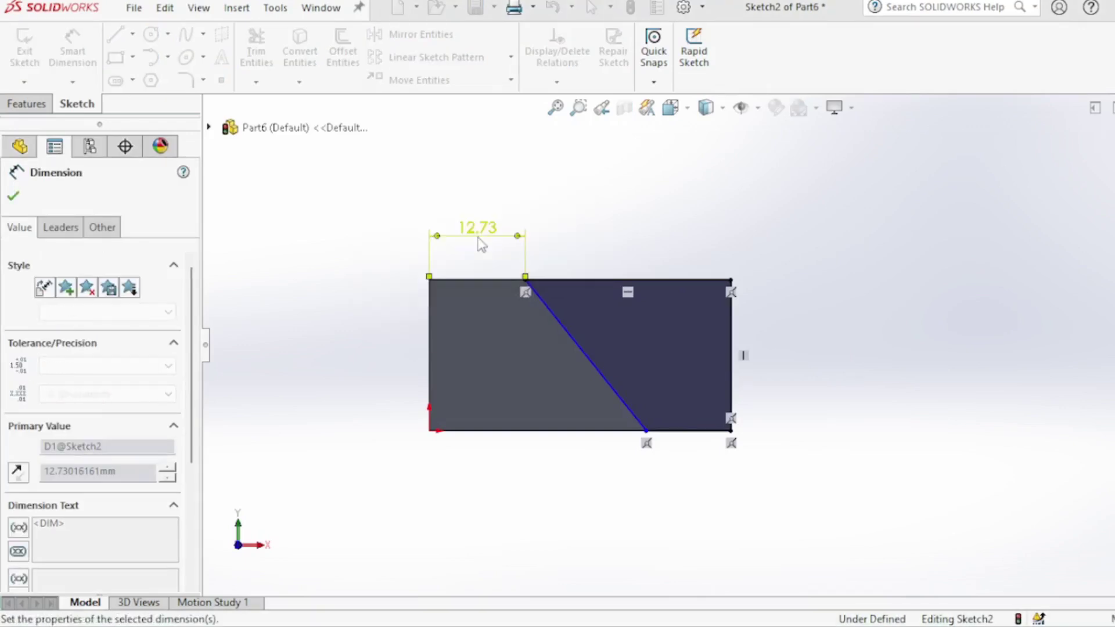
- Dimension the slanted line's lower endpoint 30 mm from the origin and leave the dimension tool
left_click(430, 433)
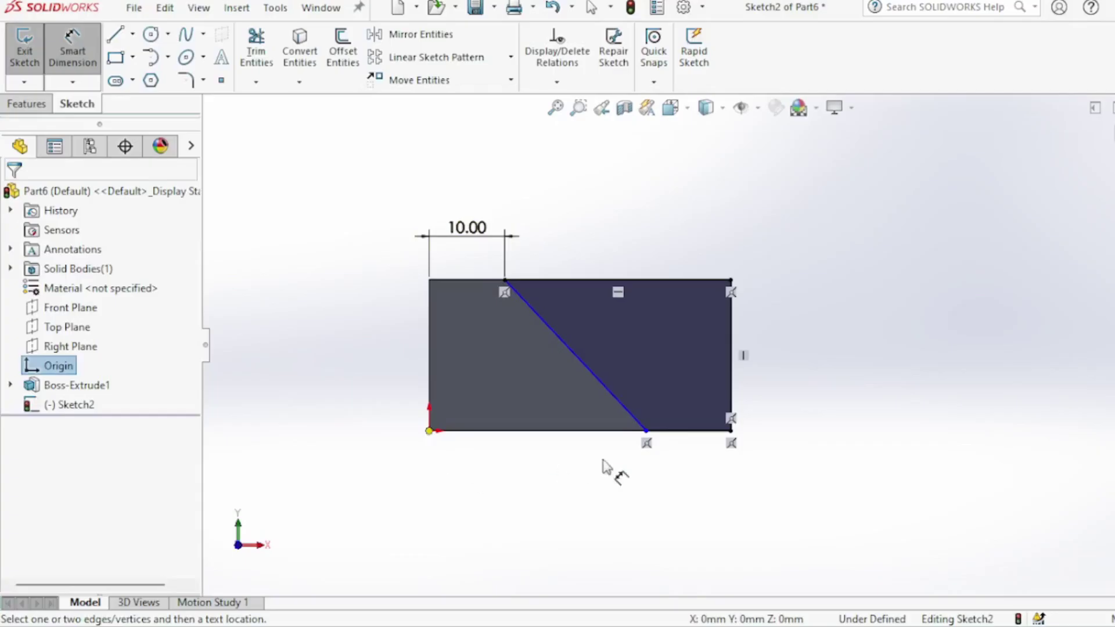
left_click(646, 432)
left_click(543, 467)
type("3")
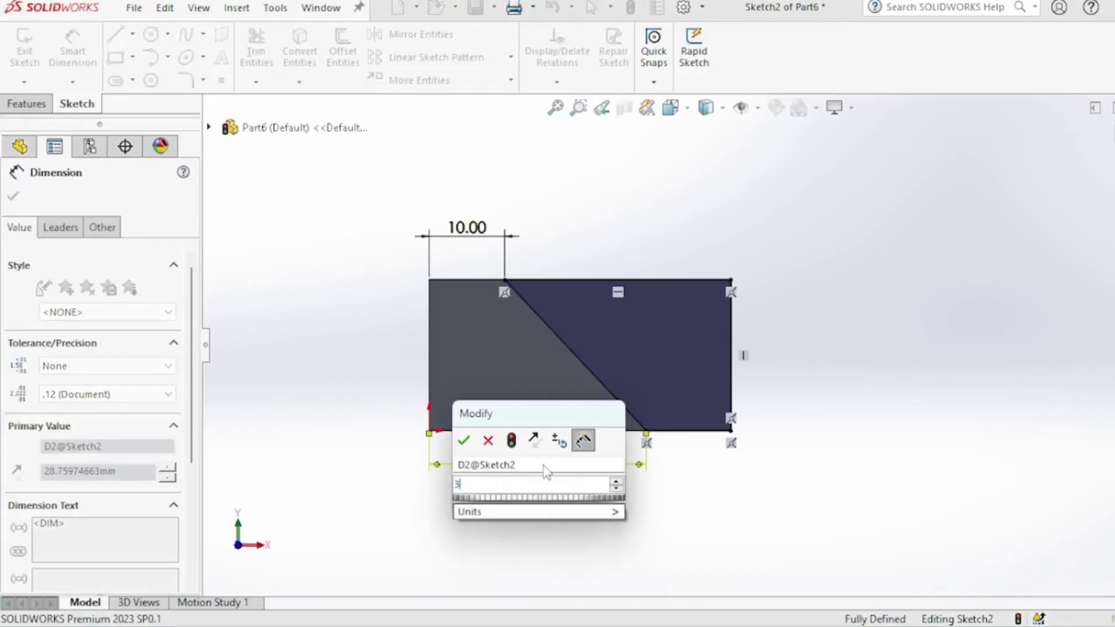
type("0")
key("Return")
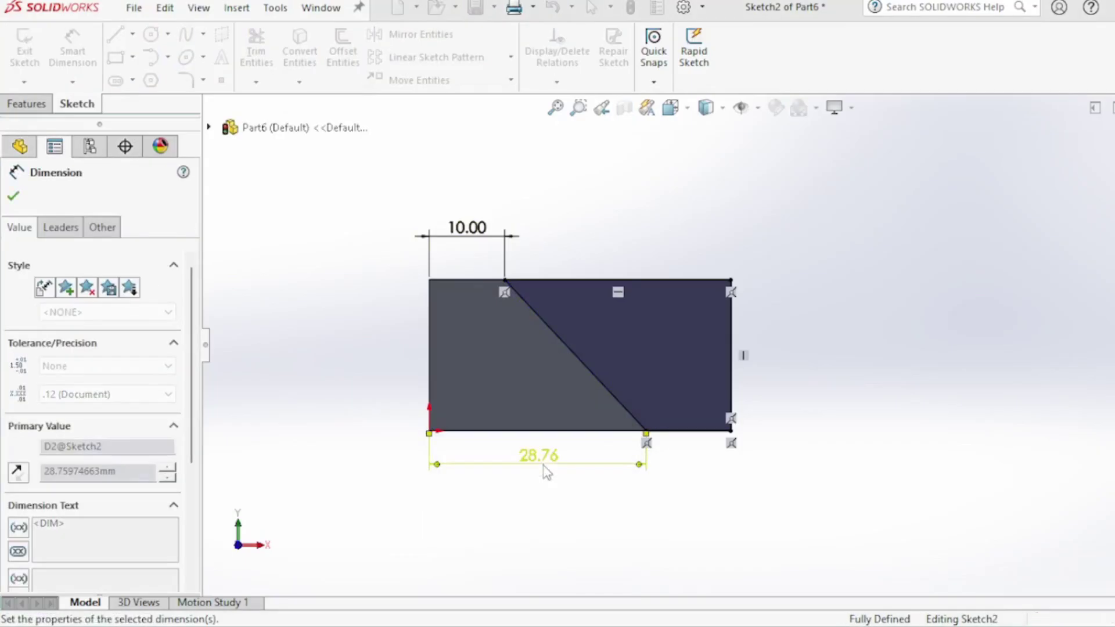
left_click(771, 225)
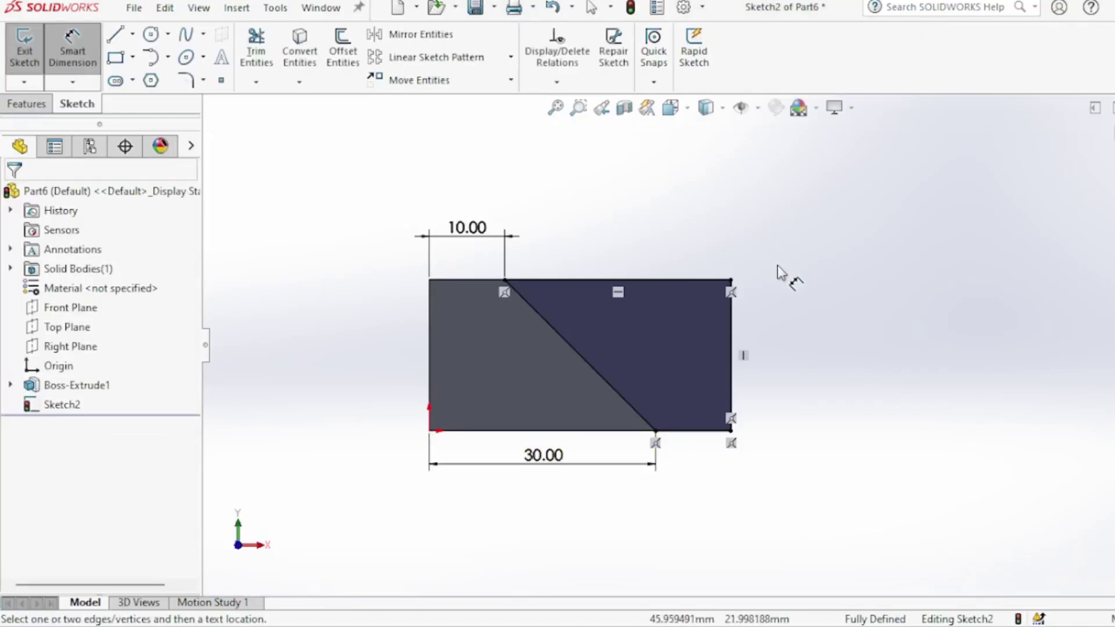
scroll(780, 272, "down", 1)
scroll(781, 272, "up", 1)
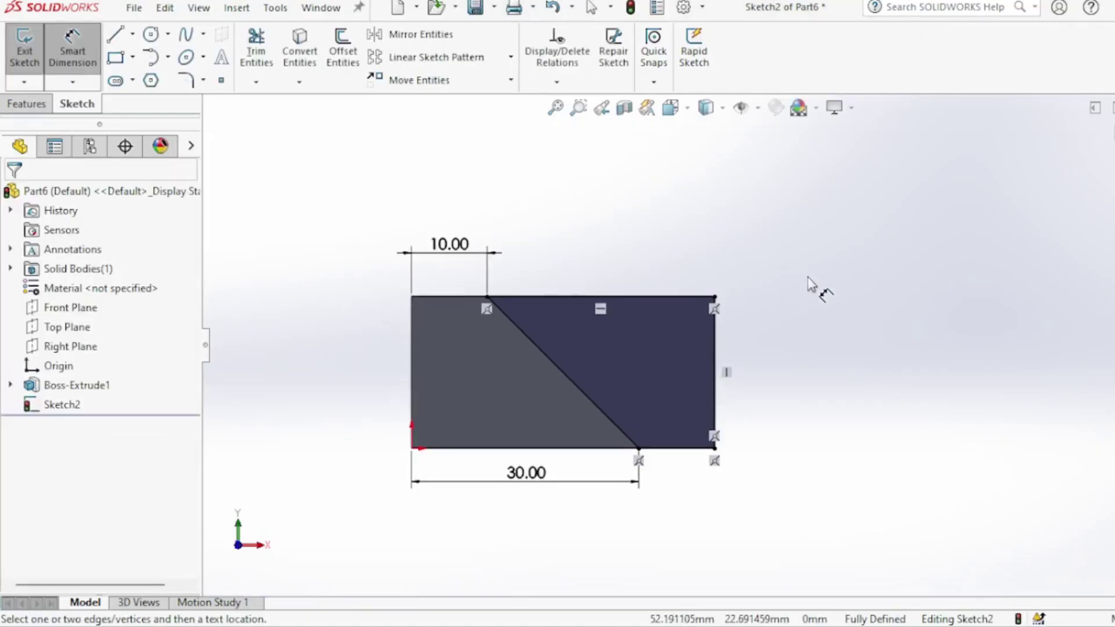
right_click(819, 283)
left_click(854, 336)
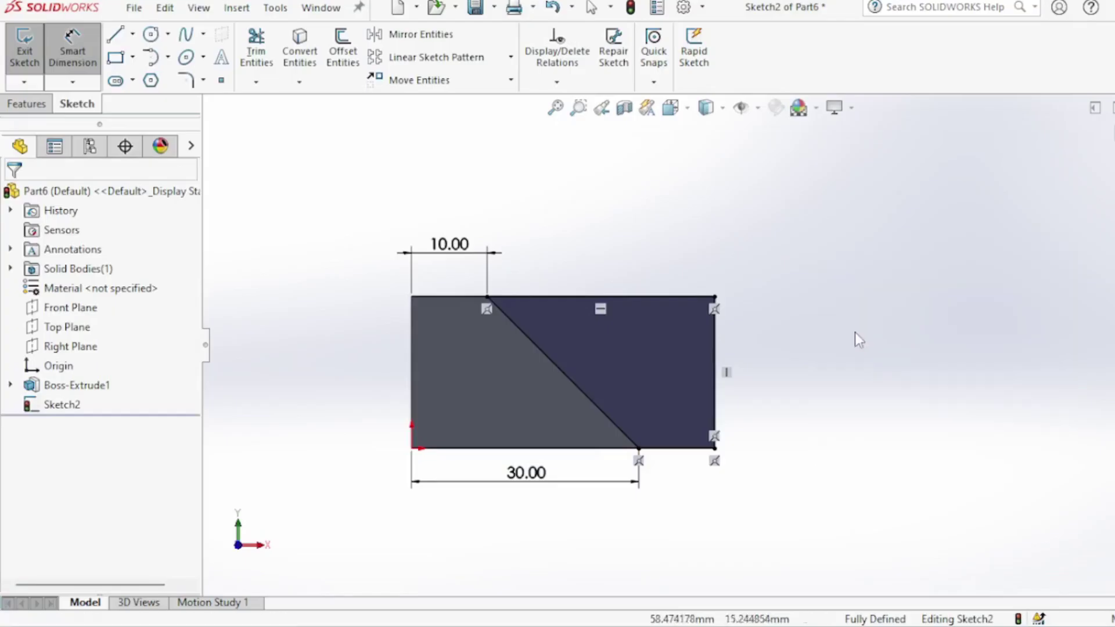
- Draw a line from the profile's lower-right corner to its top side, parallel to the slanted line, and exit the sketch
left_click(115, 36)
scroll(578, 319, "down", 2)
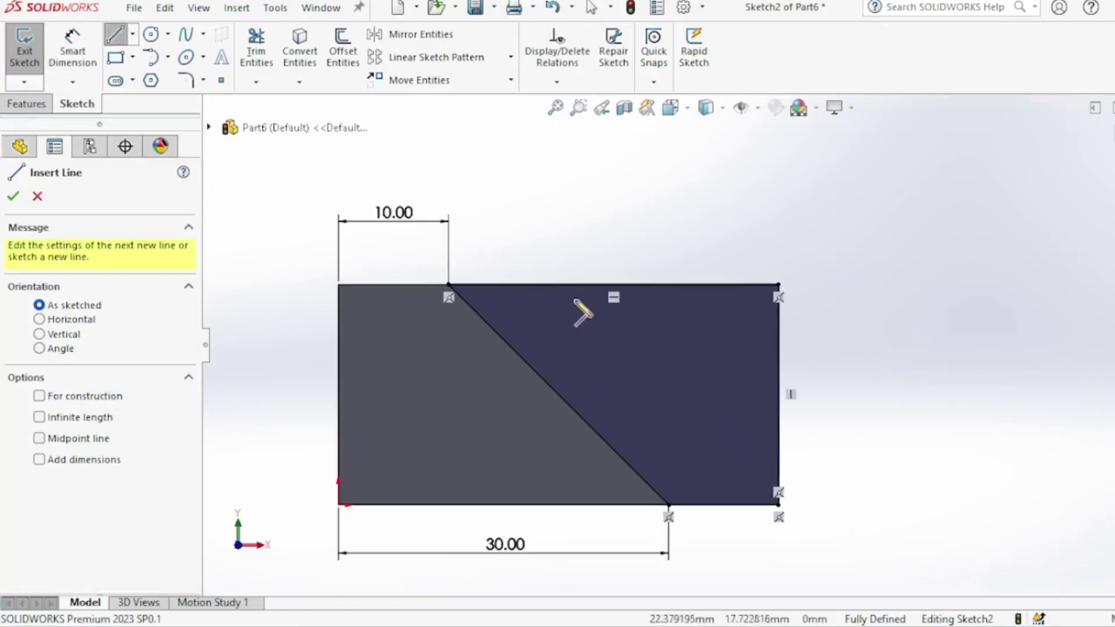
left_click(778, 504)
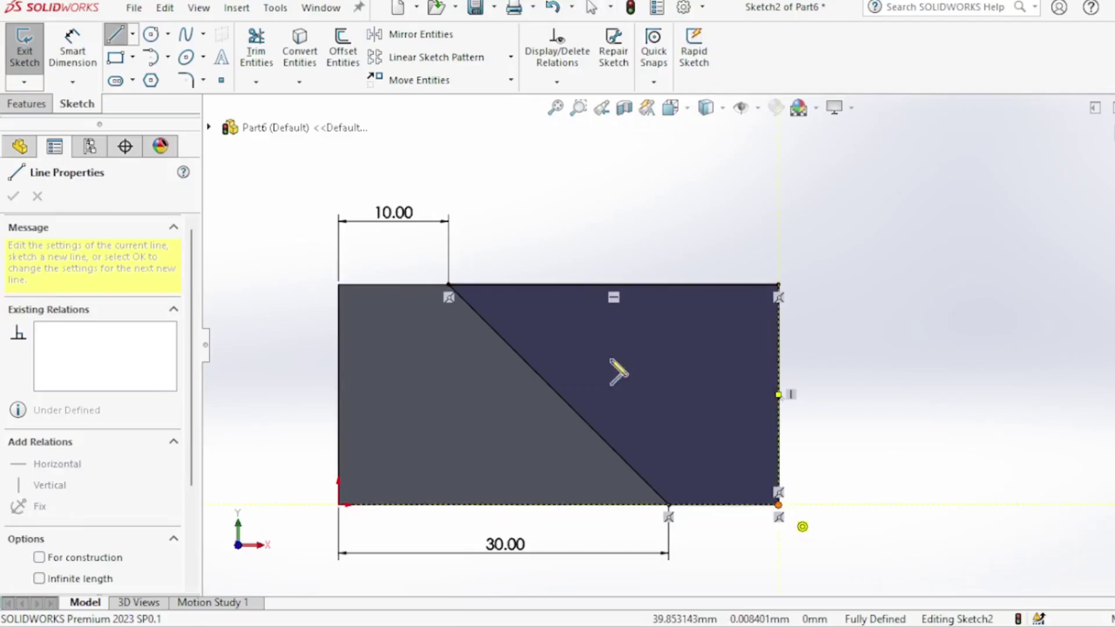
left_click(558, 285)
right_click(597, 219)
left_click(619, 218)
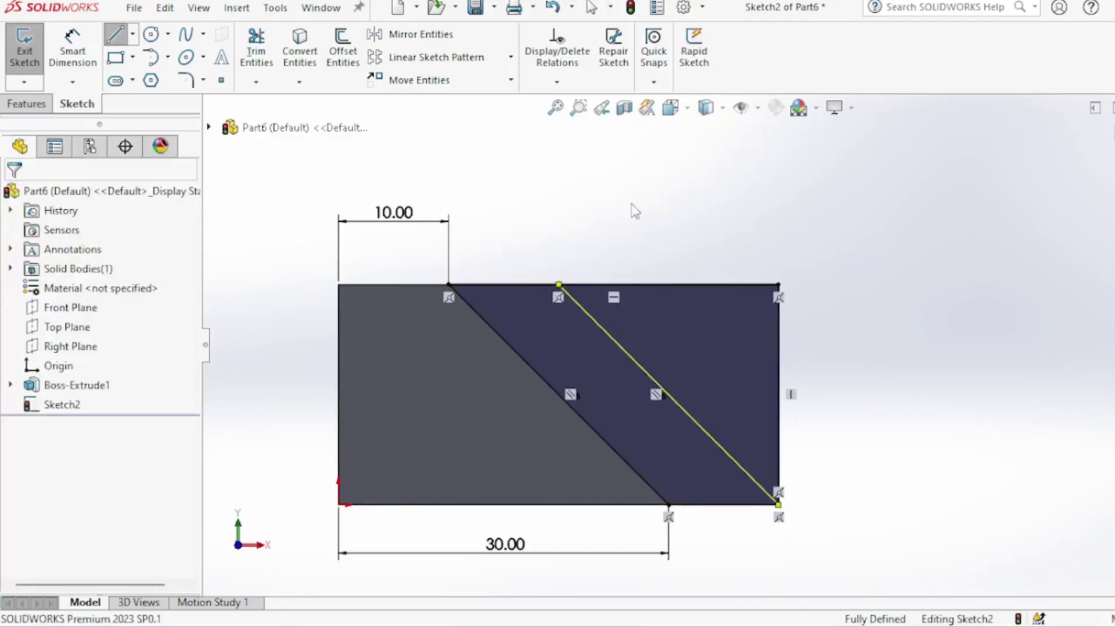
scroll(618, 237, "up", 3)
right_click(613, 237)
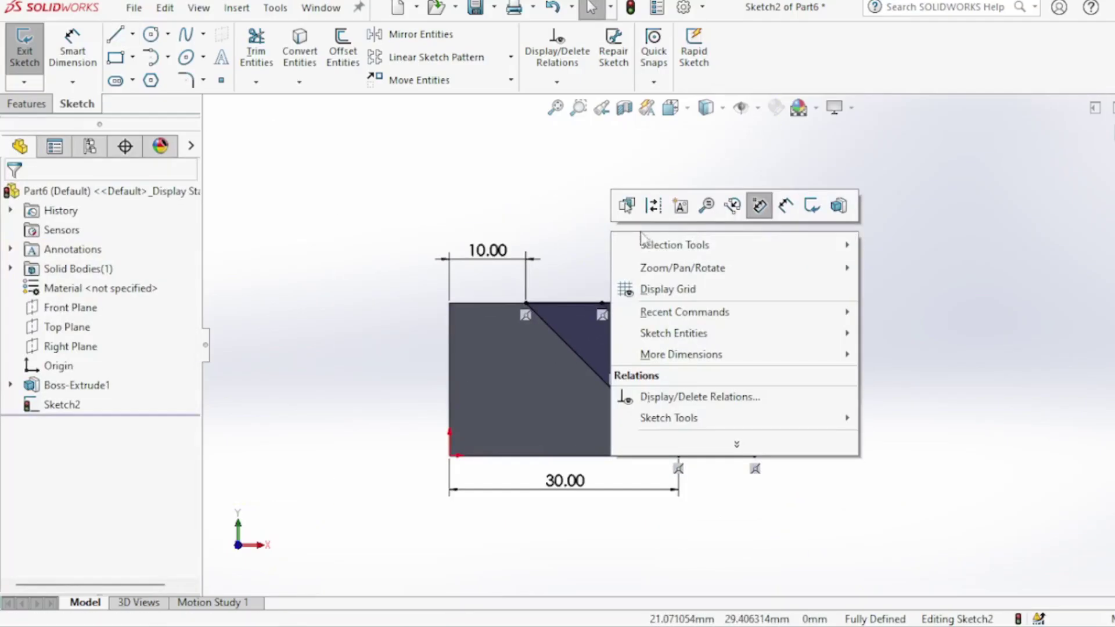
left_click(560, 235)
- Cut-extrude the triangular region beyond the second slanted line 30 mm blind into the block, checking it against the drawing sws_ex_47.png
middle_click_drag(517, 363, 490, 371)
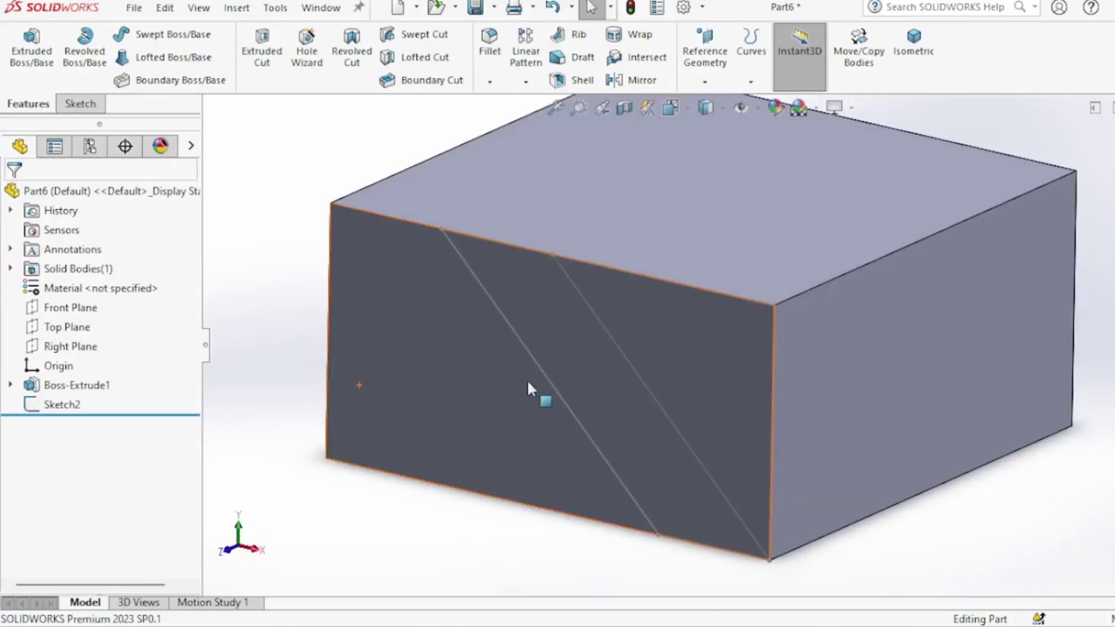
scroll(543, 401, "up", 3)
middle_click_drag(560, 416, 578, 395)
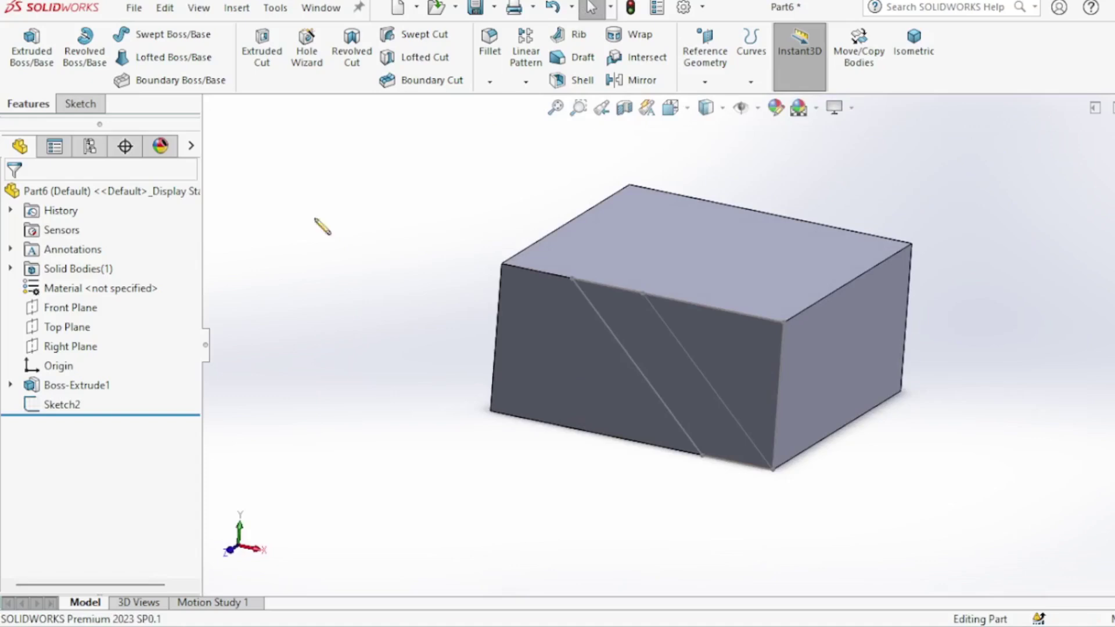
left_click(49, 404)
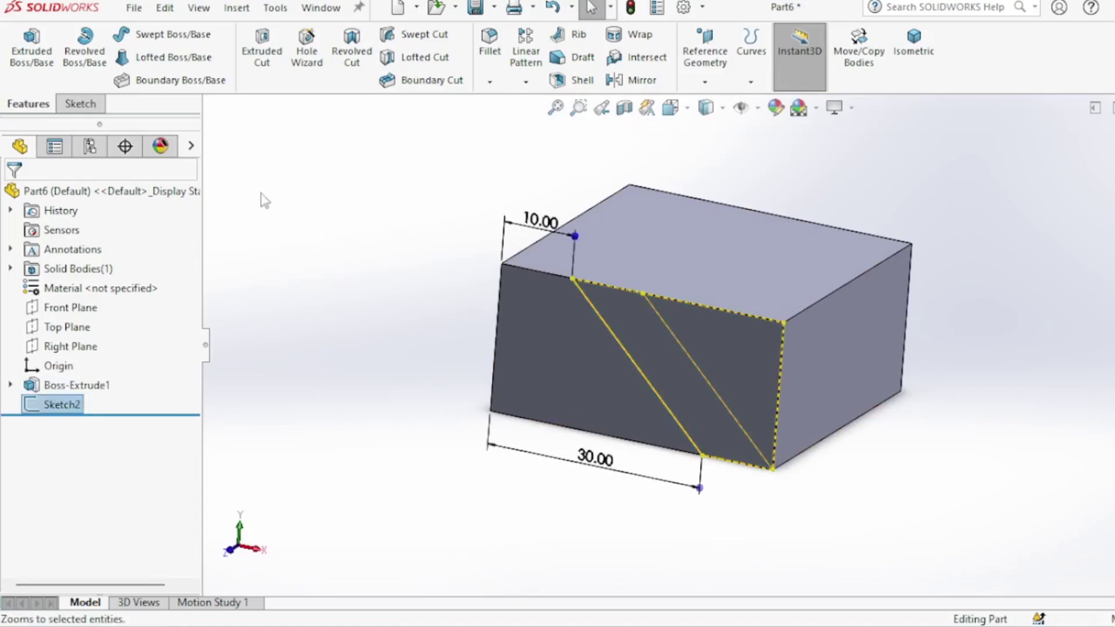
left_click(264, 55)
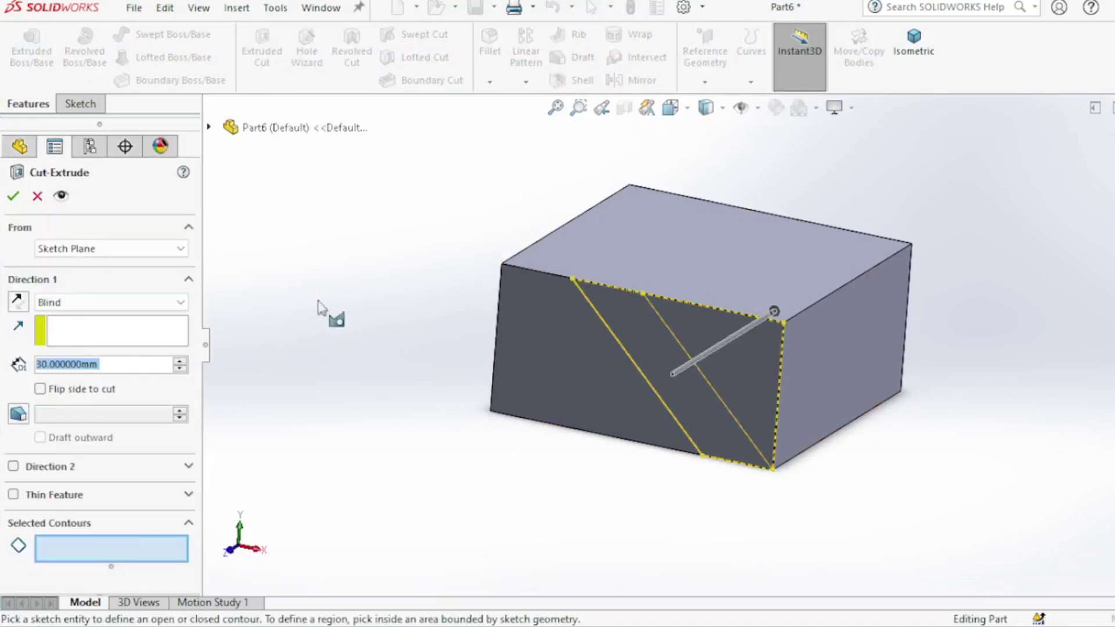
left_click(751, 361)
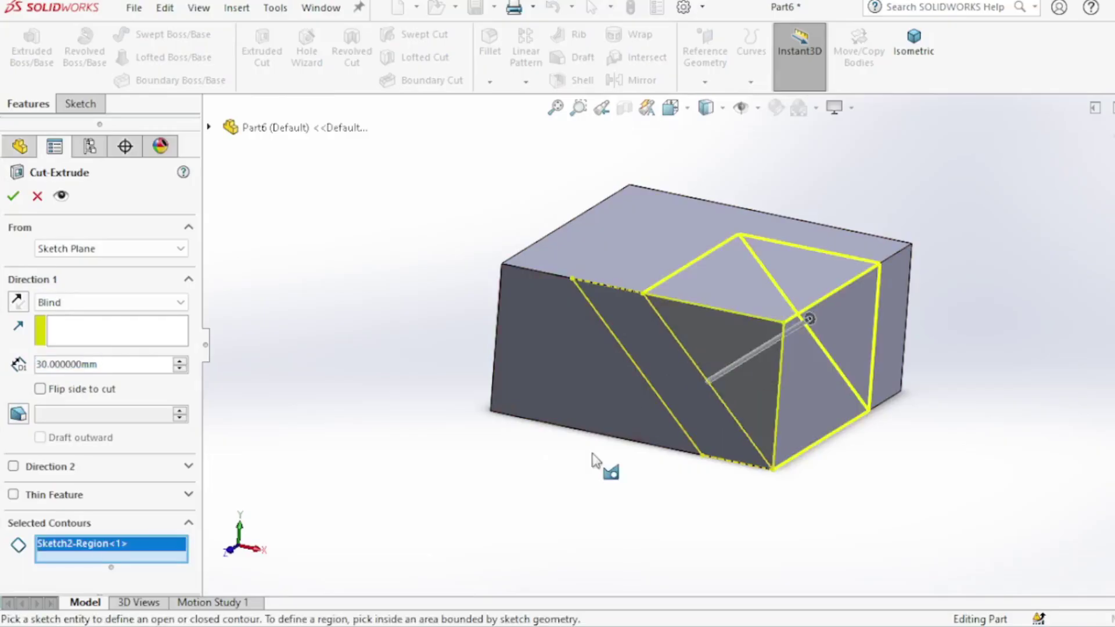
middle_click_drag(597, 455, 573, 481)
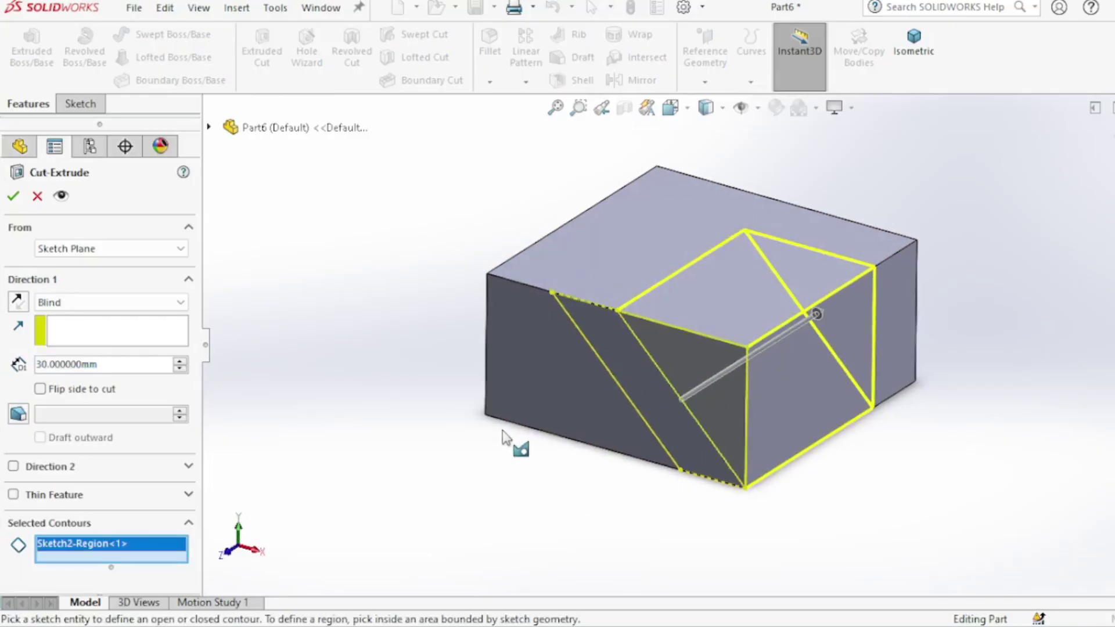
left_click(840, 626)
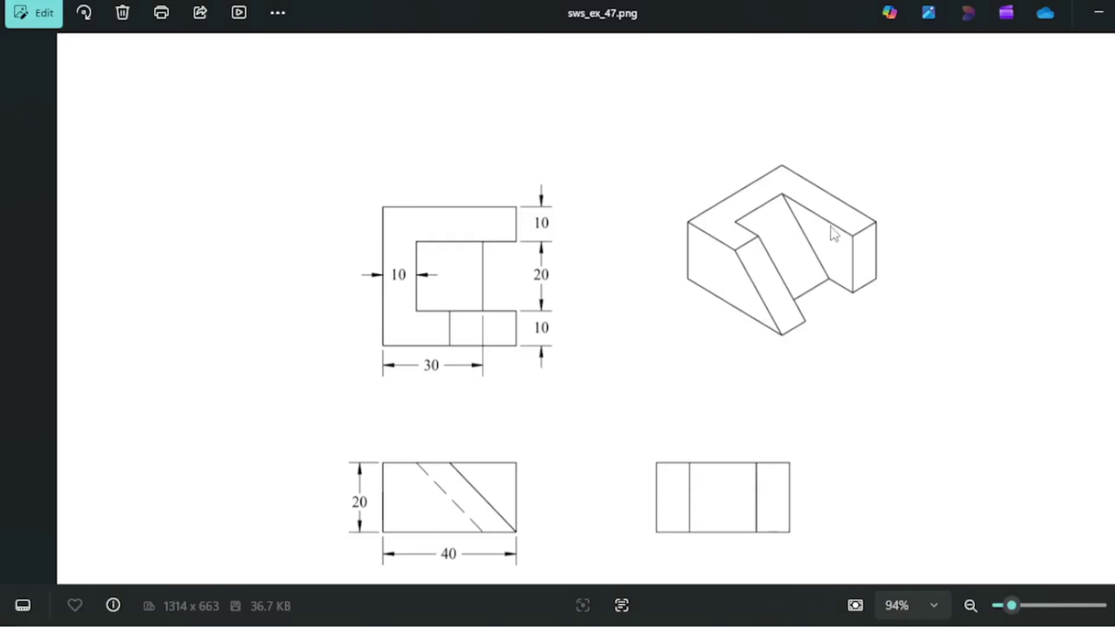
left_click(839, 626)
middle_click_drag(708, 471, 703, 455)
right_click(308, 277)
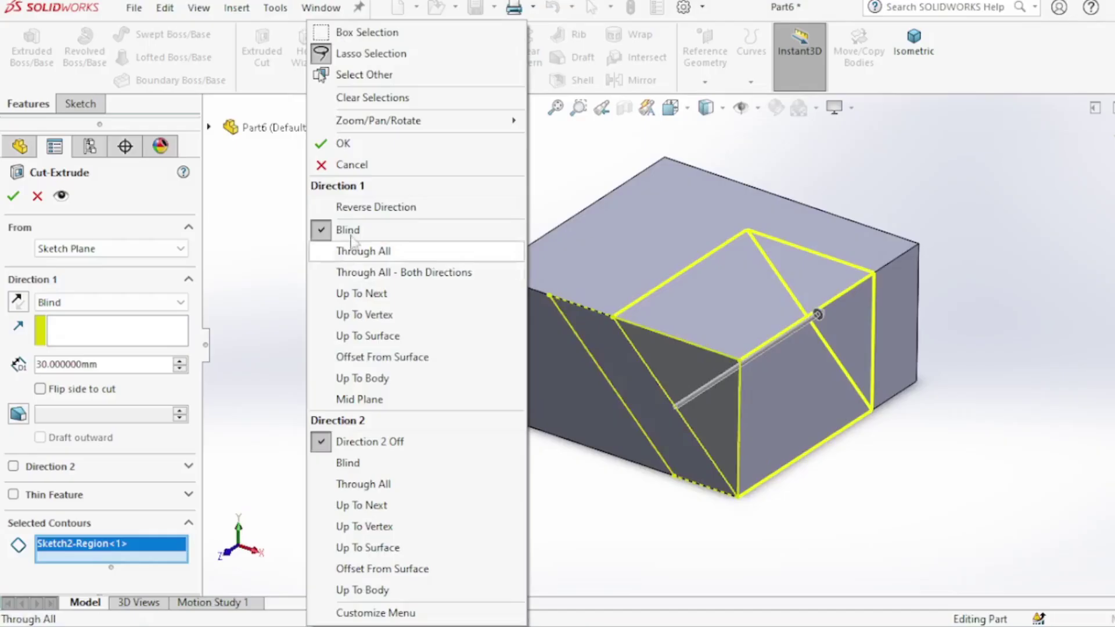
left_click(355, 146)
left_click(364, 302)
middle_click_drag(365, 302, 381, 319)
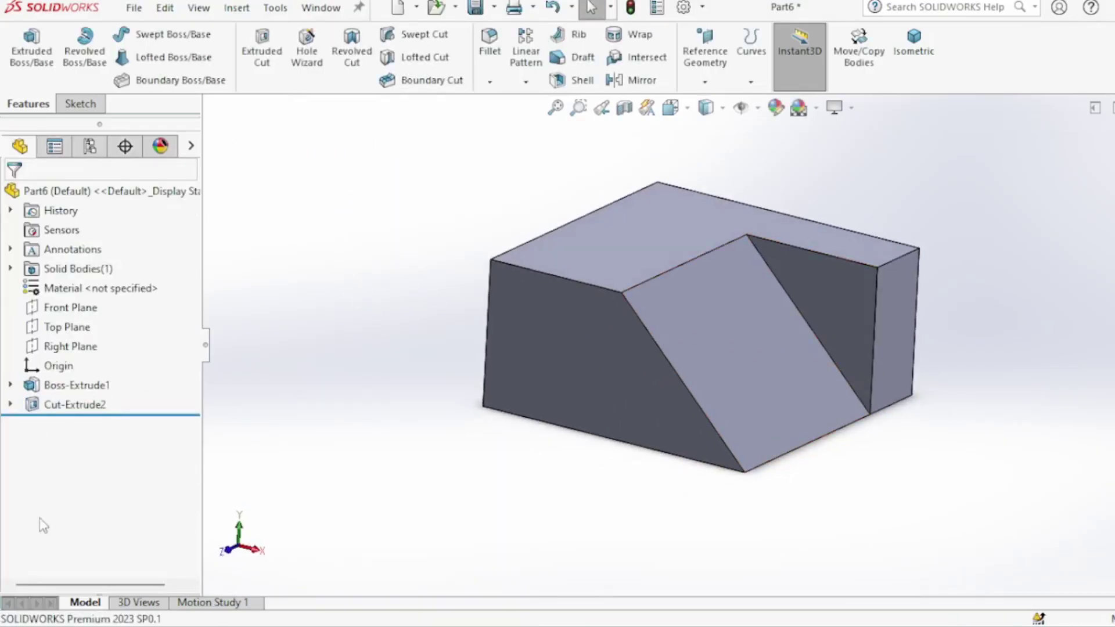
- Start another extruded cut from the first cut's sketch, using the region between the two slanted lines
left_click(10, 405)
left_click(72, 424)
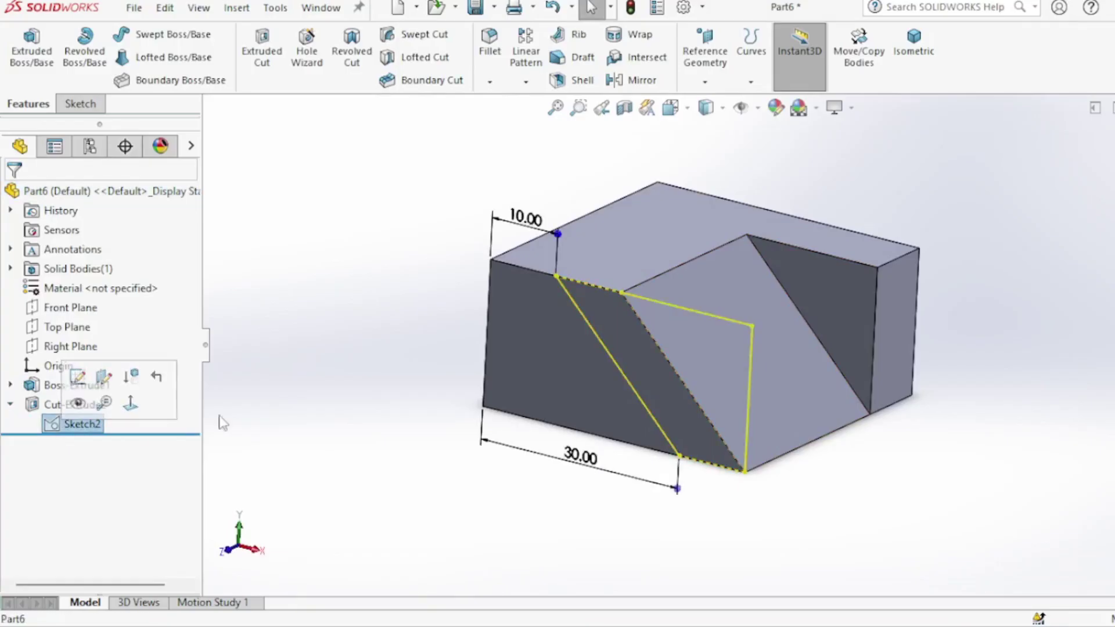
left_click(261, 51)
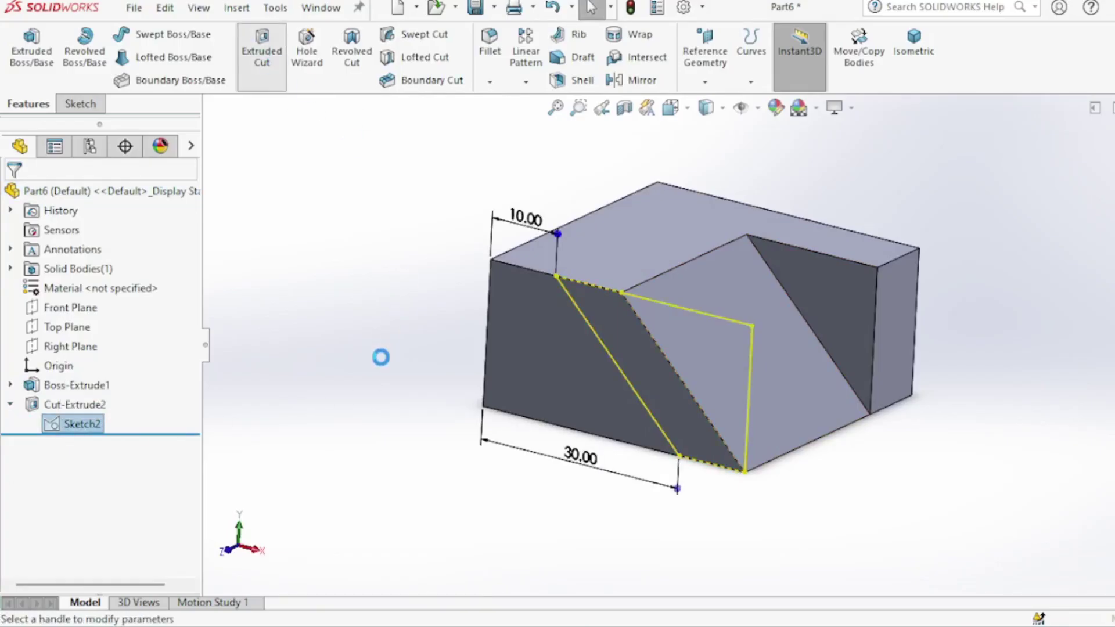
left_click(677, 389)
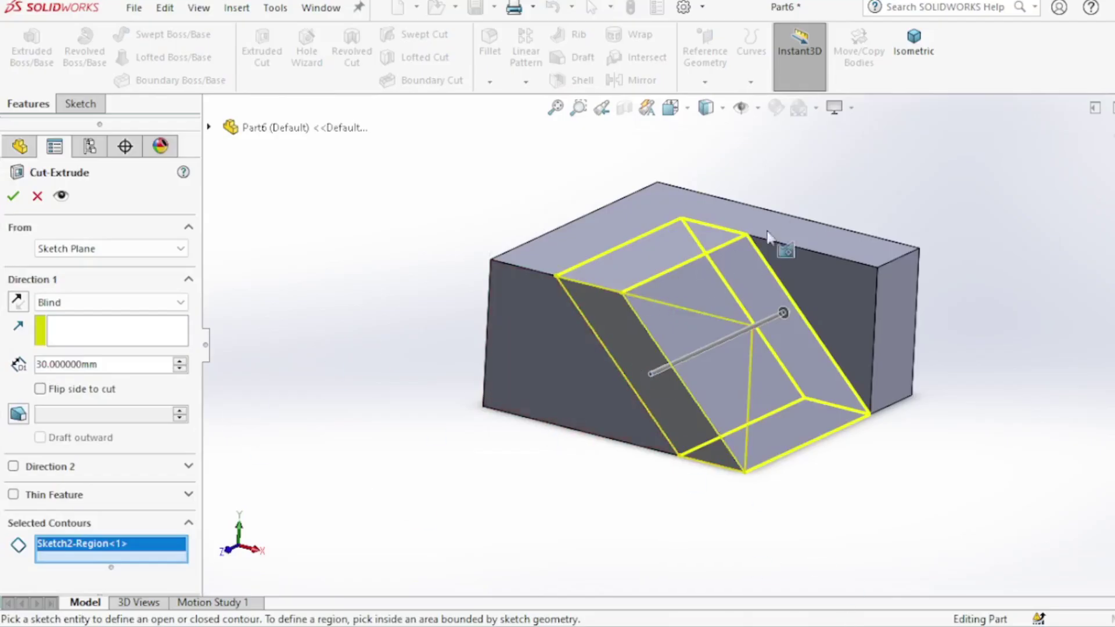
- Start the cut at a 10 mm offset from the sketch plane, with the offset direction reversed into the block
left_click(124, 250)
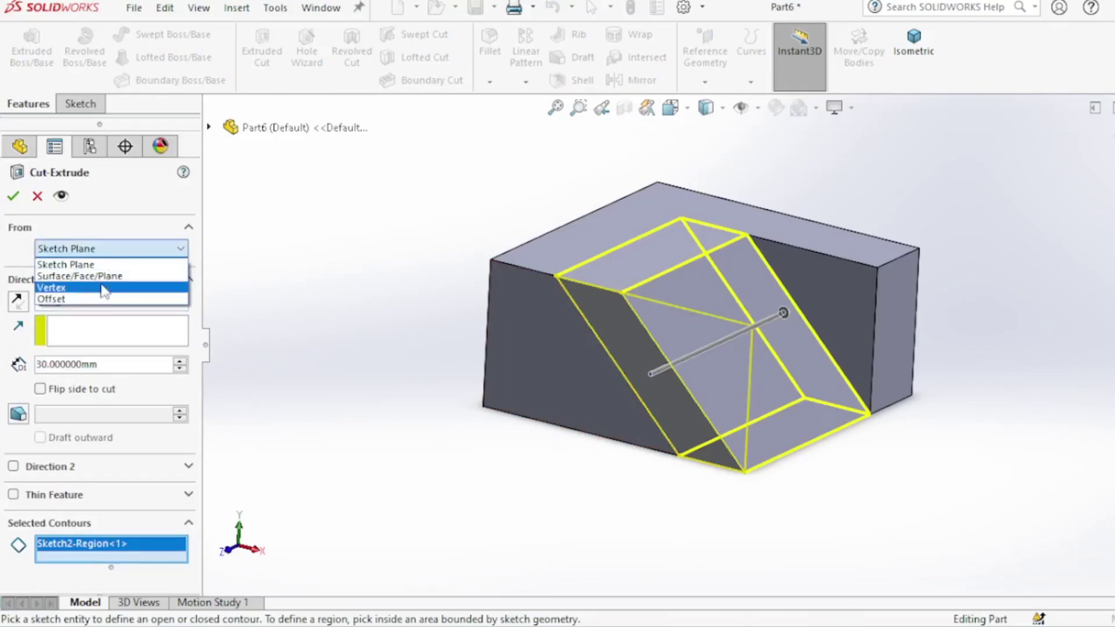
left_click(101, 300)
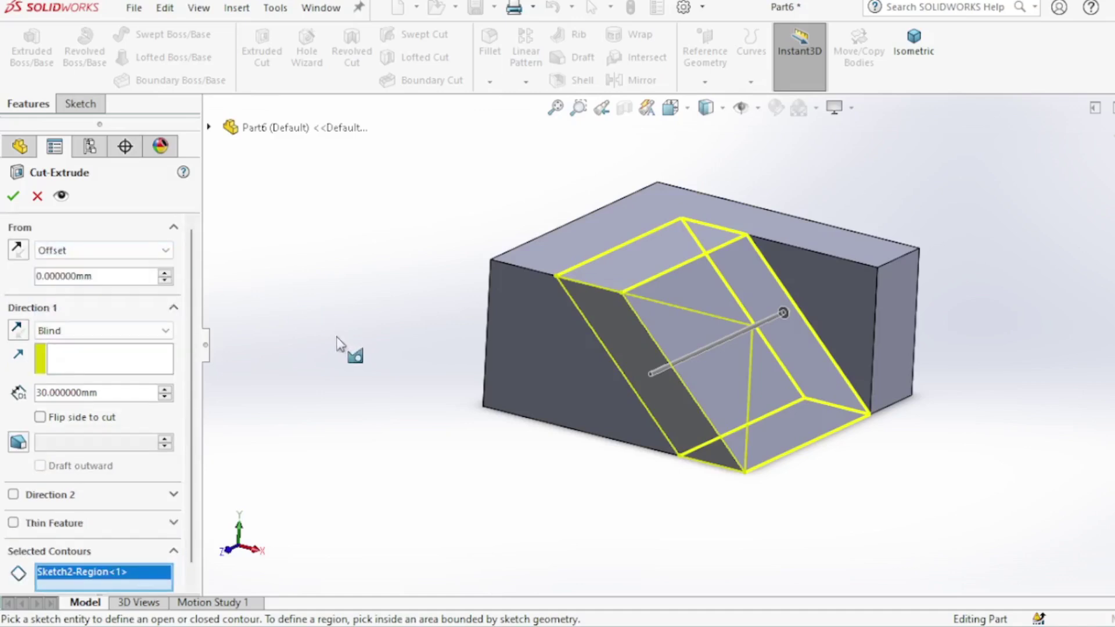
left_click(165, 273)
left_click(18, 250)
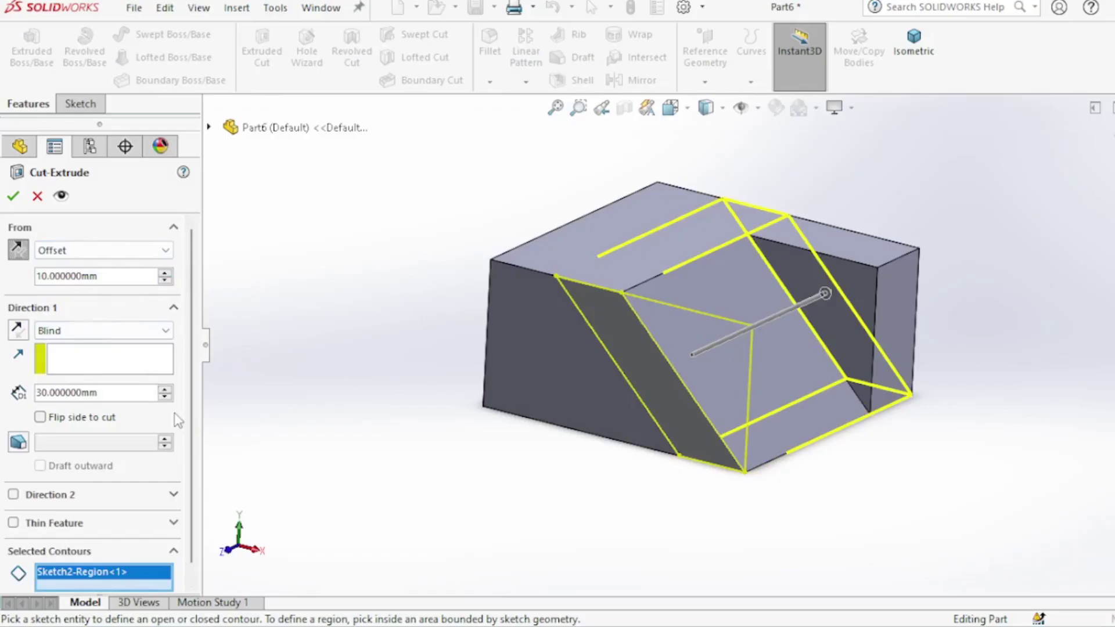
- Set the cut's blind depth to 20 mm and apply it
left_click(166, 397)
middle_click_drag(374, 406, 321, 455)
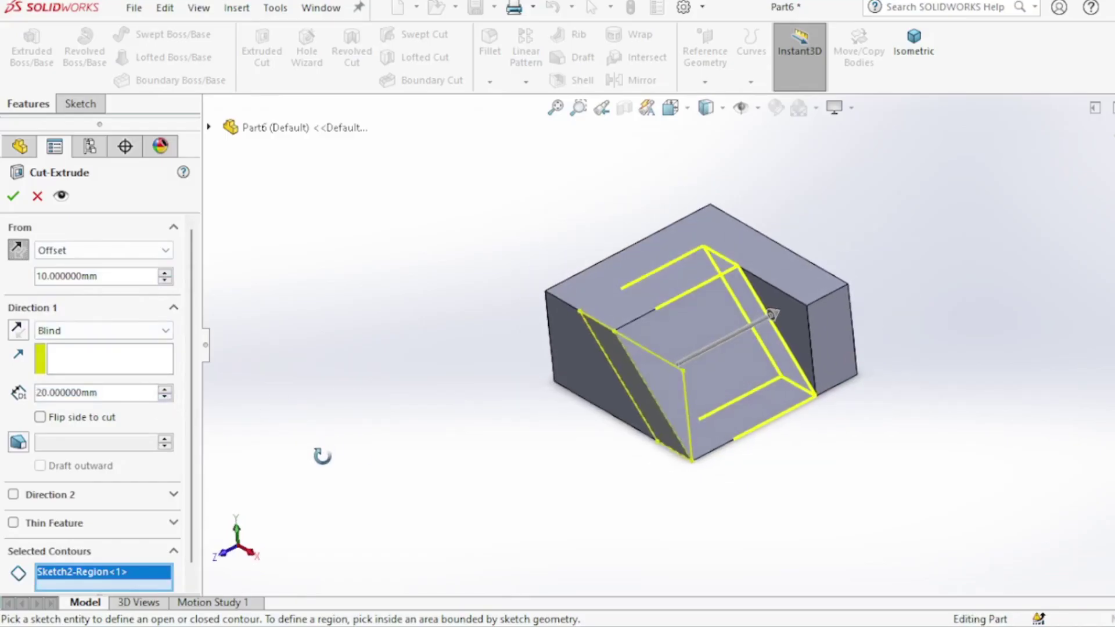
right_click(253, 190)
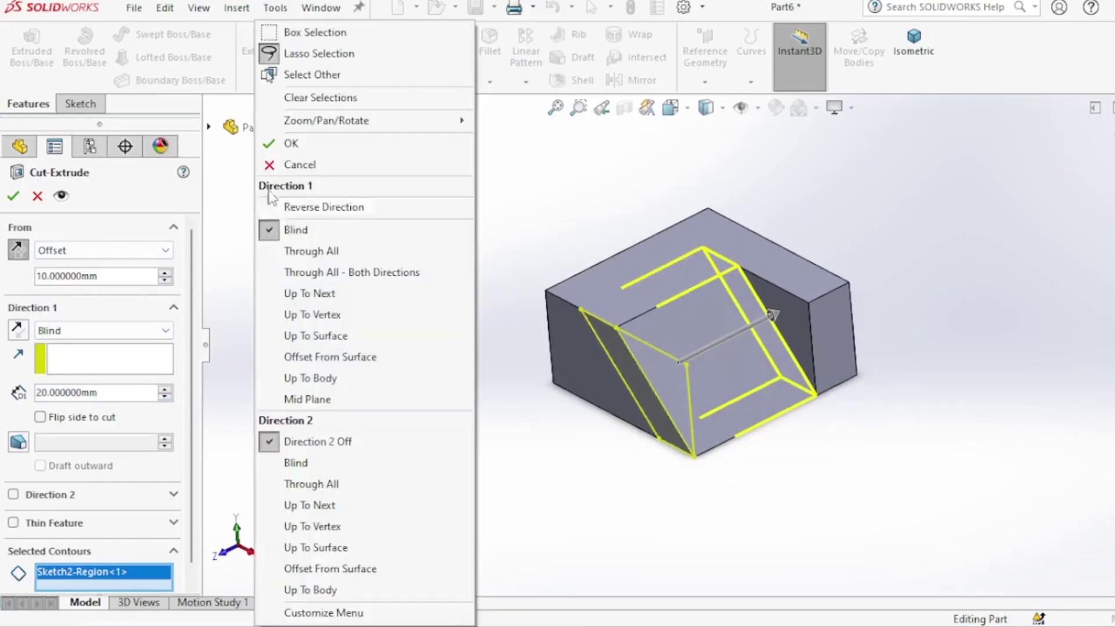
key("Escape")
key("Return")
- Change the whole part's appearance colour to an orange-brown shade
middle_click_drag(368, 269, 749, 313)
scroll(743, 364, "down", 3)
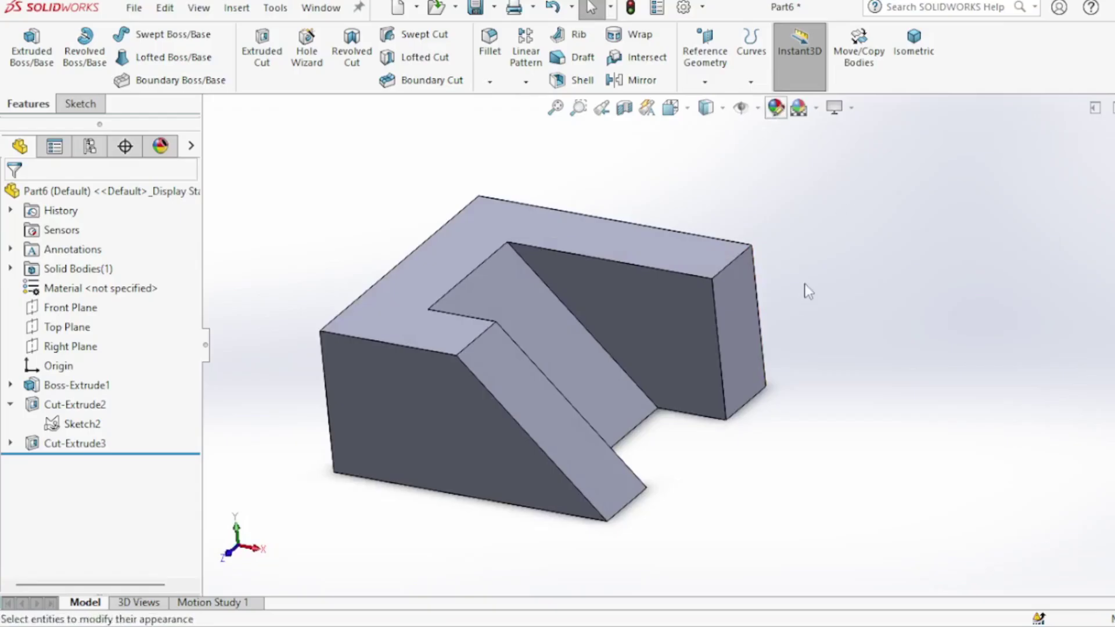
left_click(612, 348)
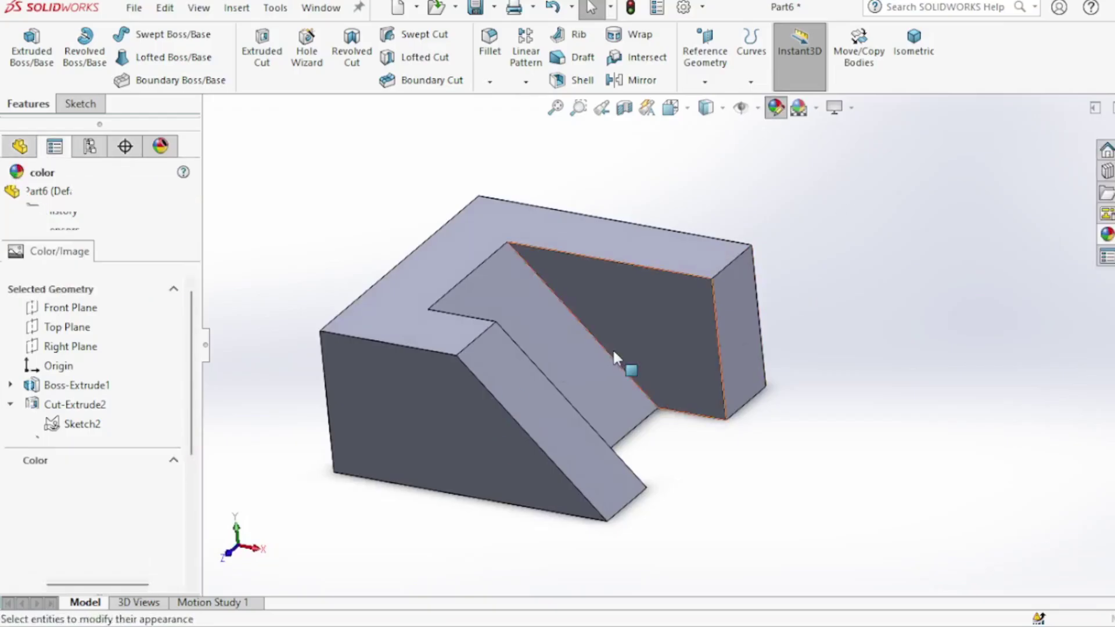
scroll(102, 562, "down", 4)
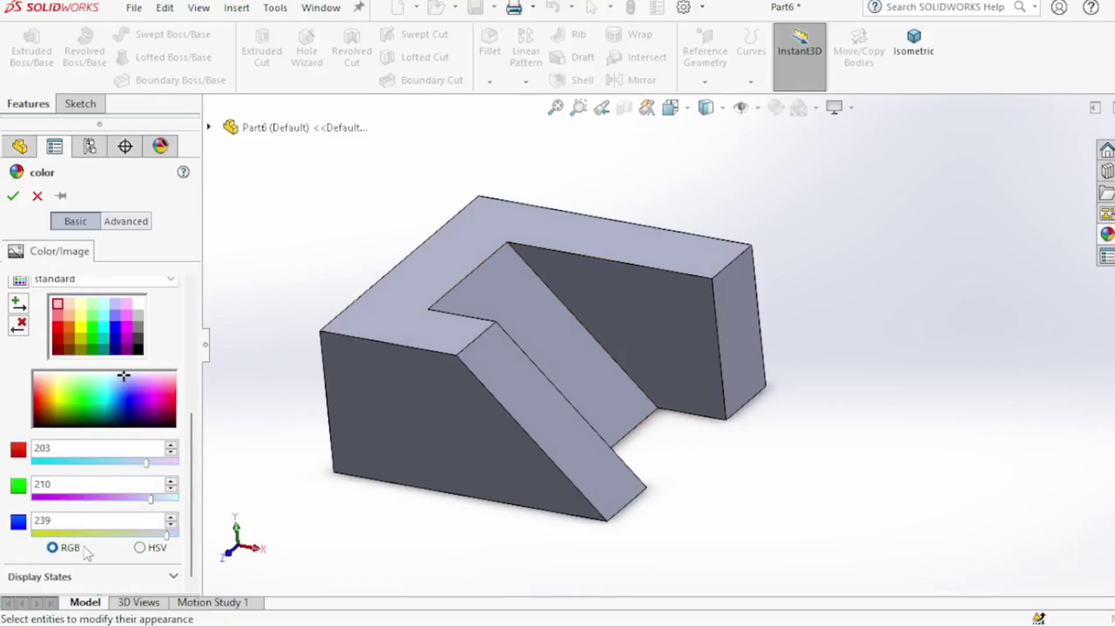
left_click(75, 402)
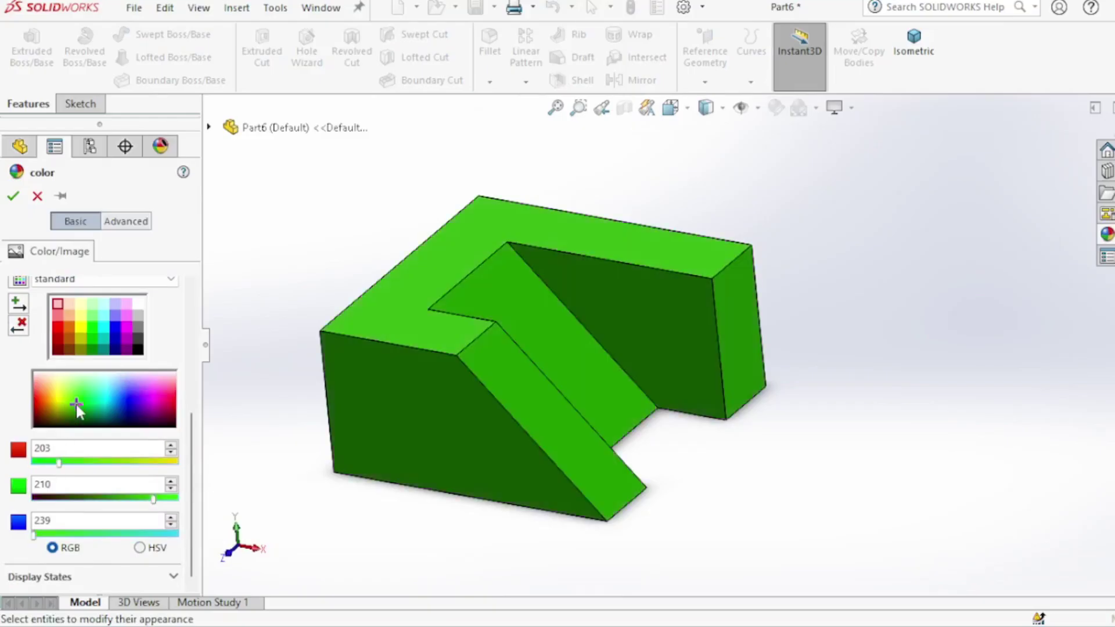
left_click(56, 404)
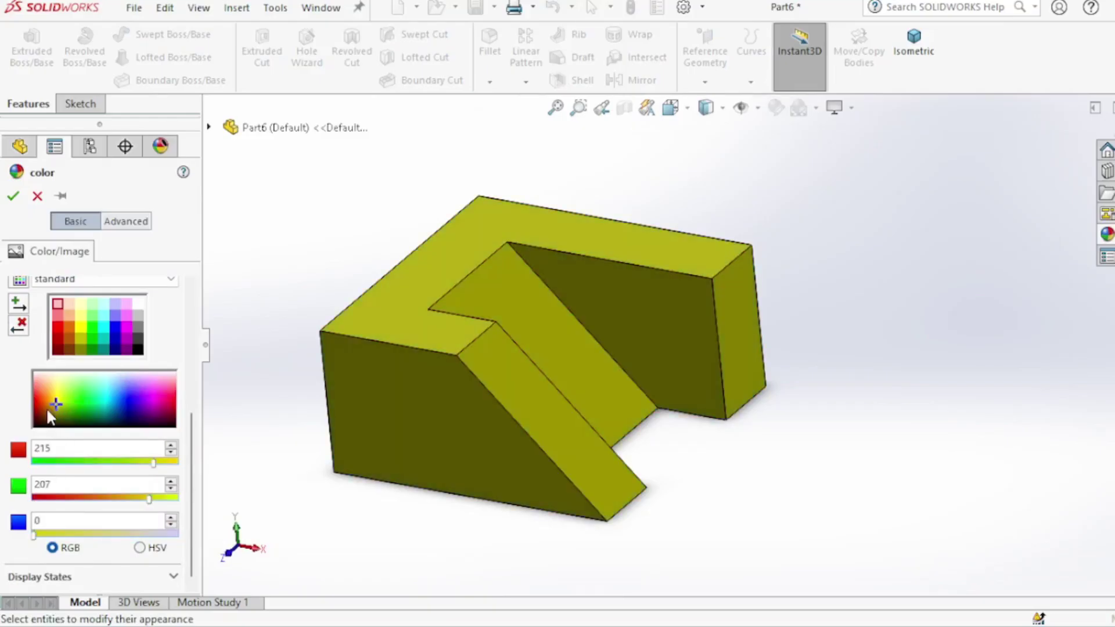
left_click(46, 410)
left_click(14, 195)
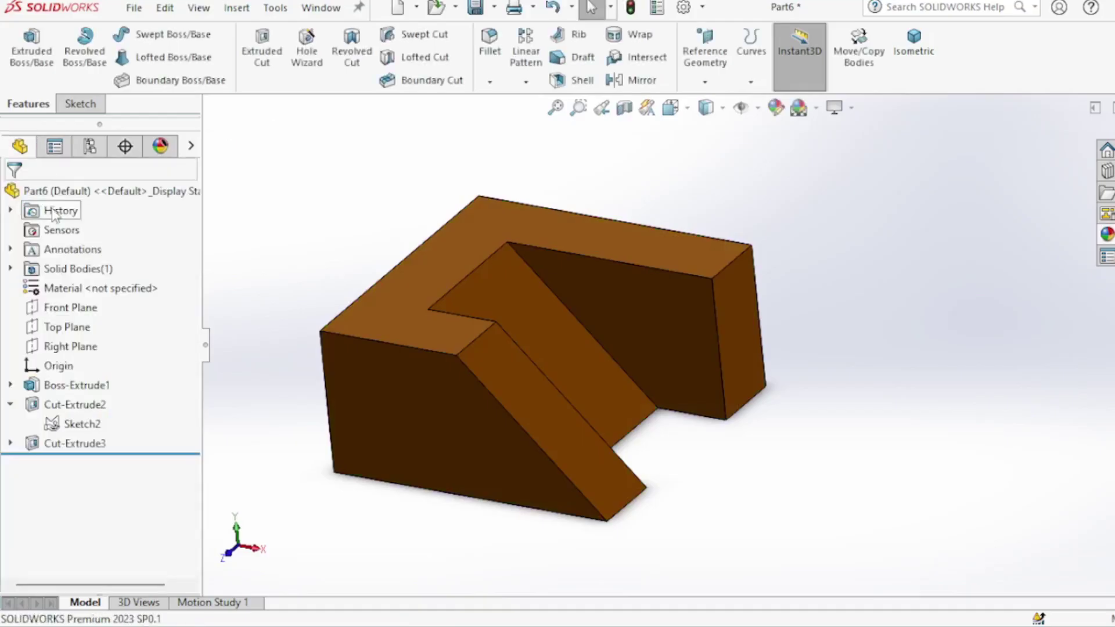